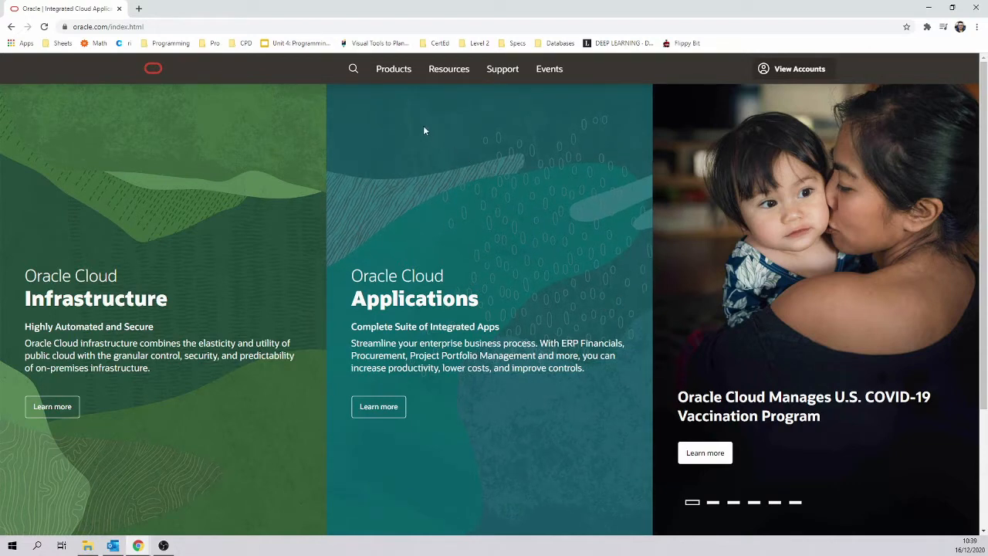
Look up javase-jdk8 and open Oracle's Java SE Development Kit 8 downloads page
click(387, 27)
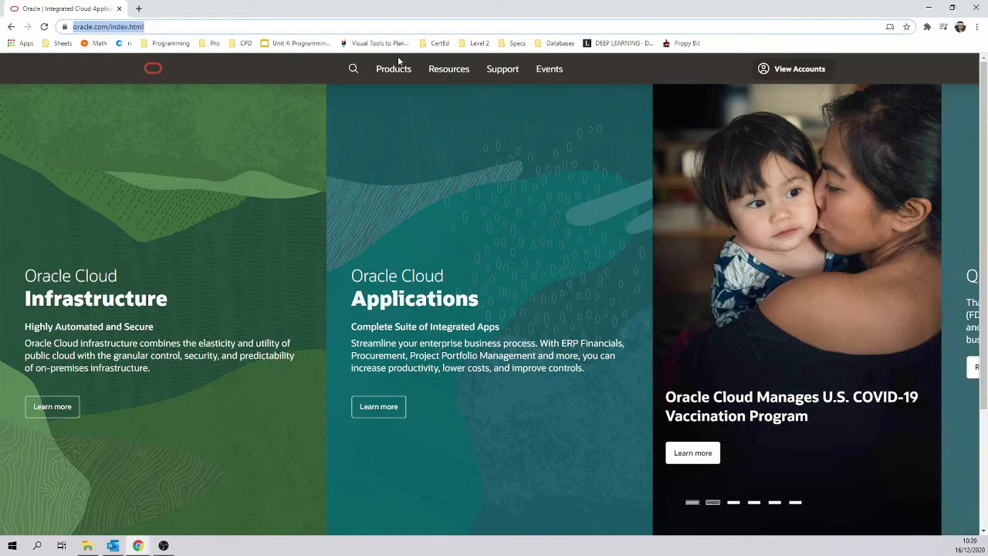
text(javase-jdk8)
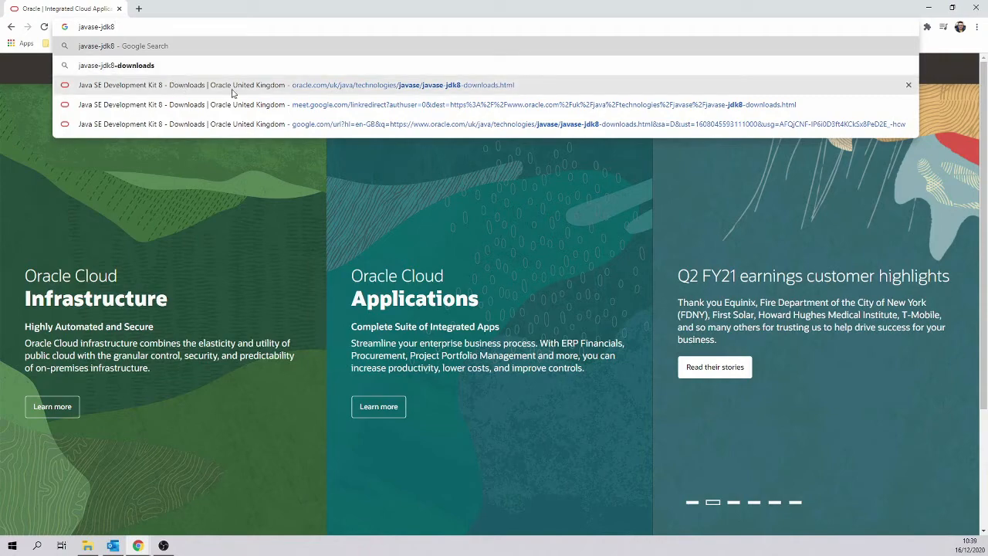
click(454, 90)
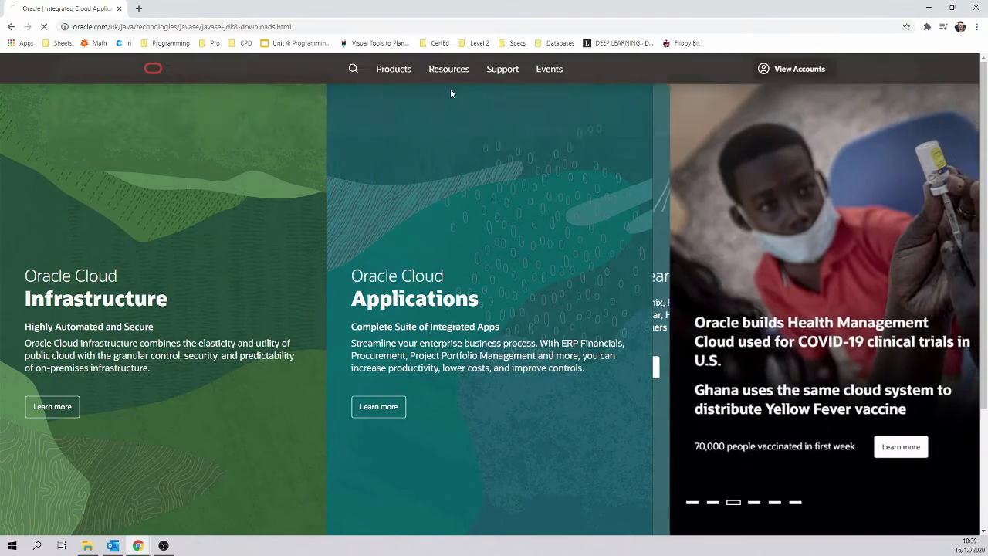
Find the Windows x86 entry in the JDK 8u271 list and request jdk-8u271-windows-i586.exe
scroll(262, 263, down, 5)
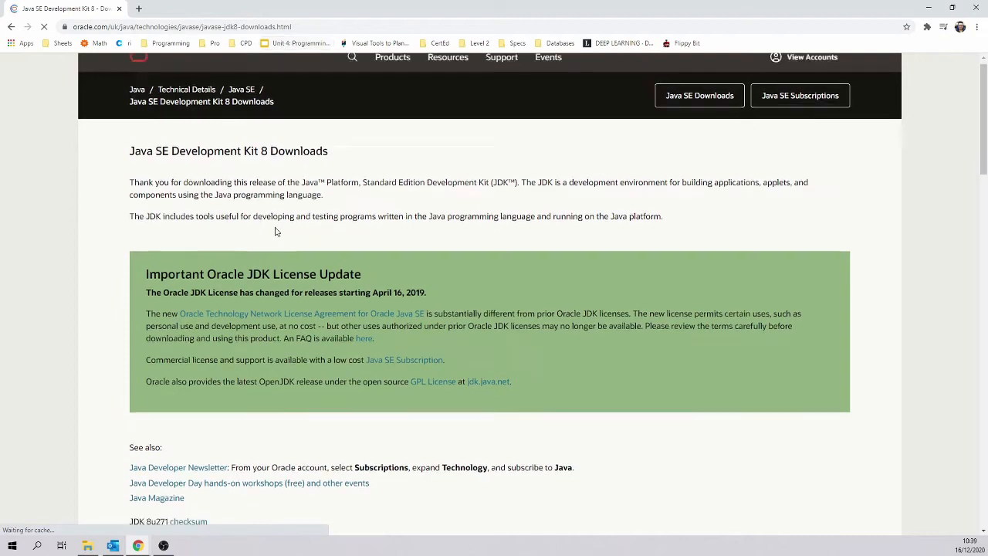
scroll(261, 264, down, 3)
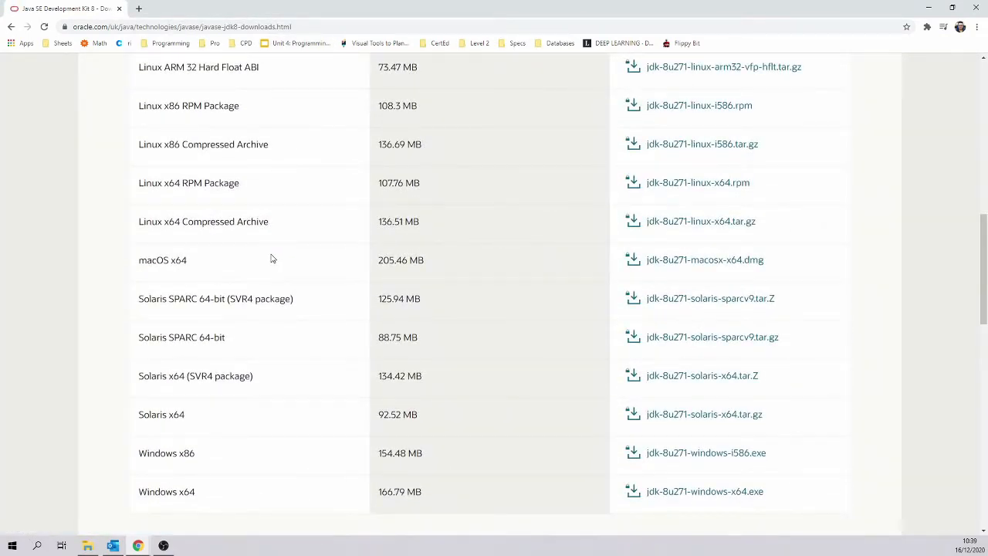
scroll(287, 266, down, 2)
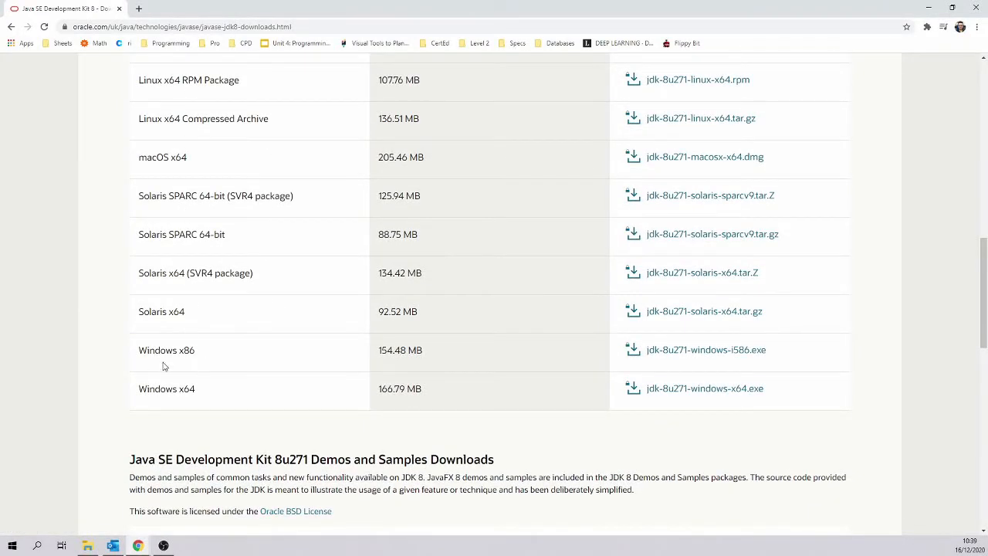
drag(179, 354, 204, 356)
click(683, 351)
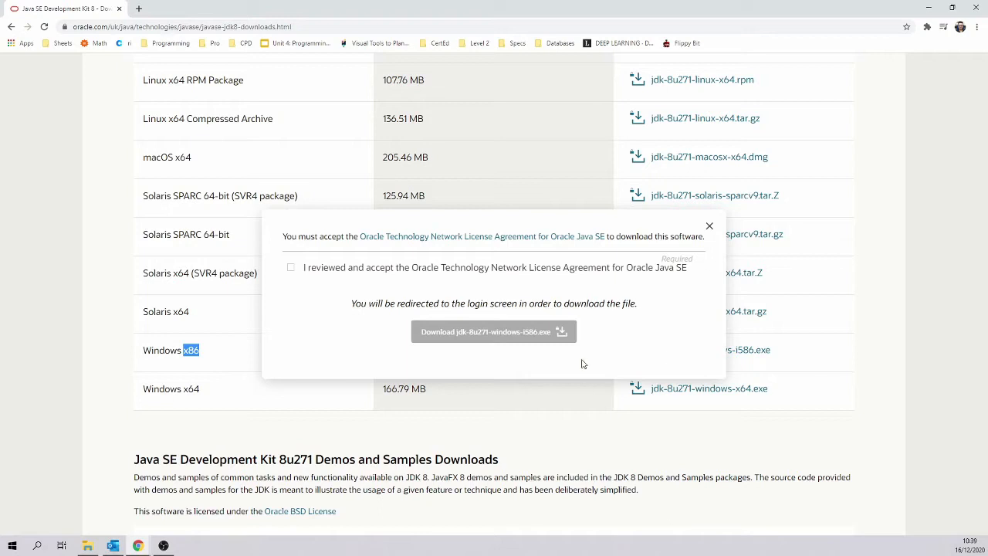
Accept the Oracle Java SE license agreement and sign in with the saved Oracle account, sending the form despite its insecure connection
click(291, 269)
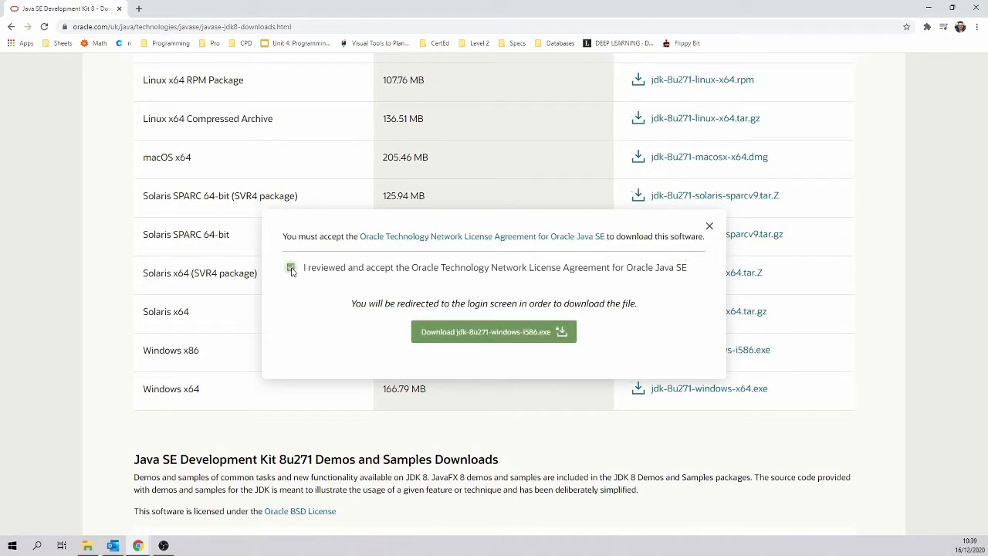
click(518, 343)
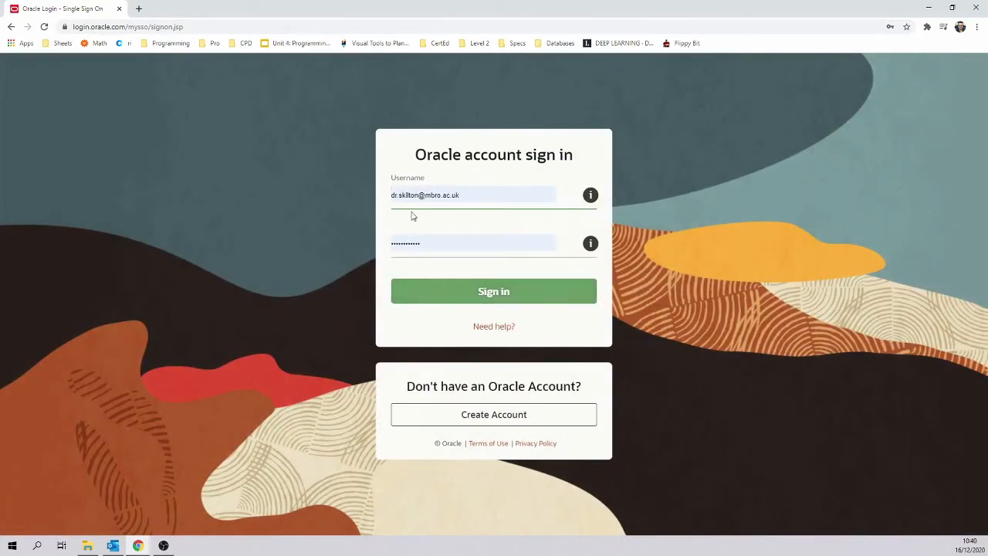
click(460, 297)
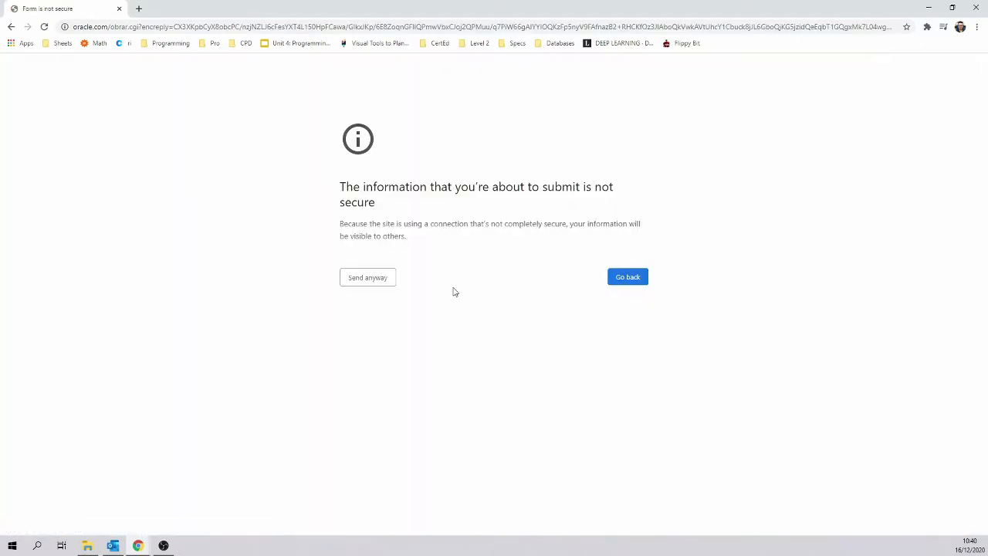
click(387, 283)
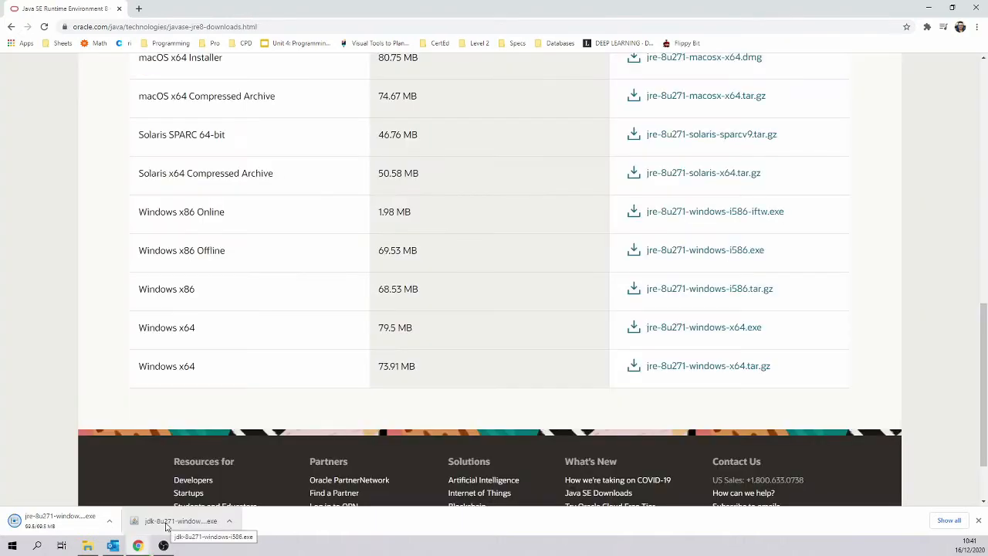
Run the downloaded JDK 8 Update 271 installer, allow it to change the device, and proceed to the custom setup
click(163, 525)
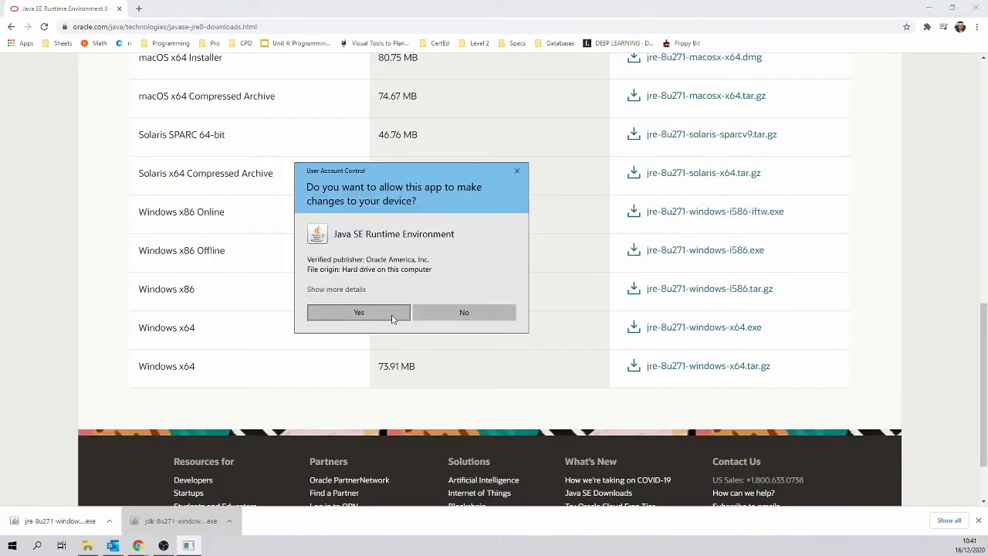
click(391, 316)
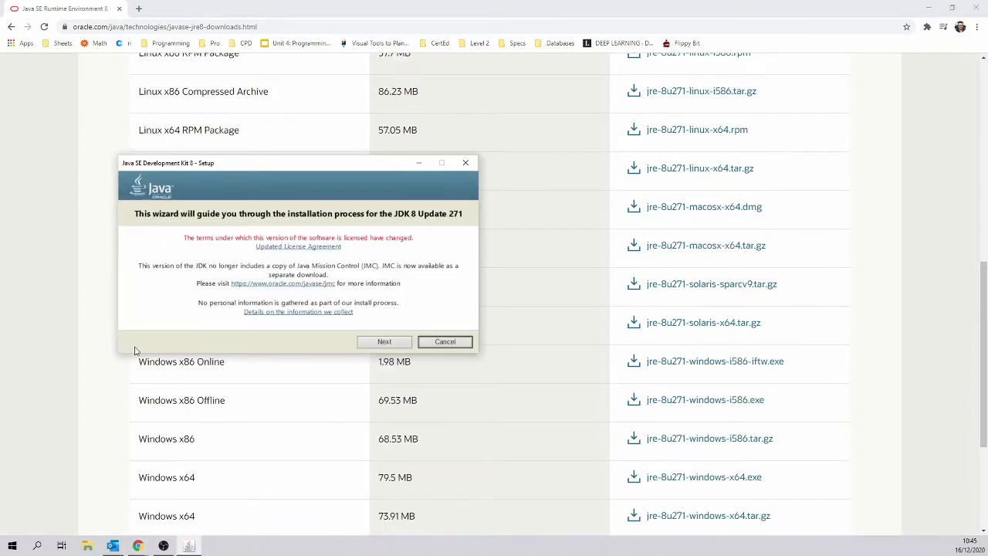
click(380, 345)
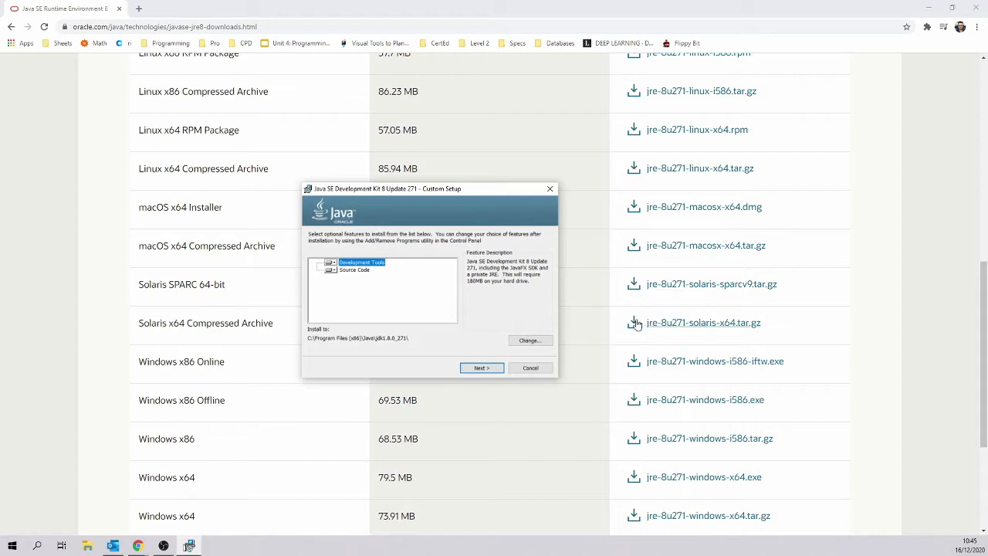
Set Development Tools and Source Code to install with all subfeatures on the local hard drive, and complete the JDK installation in the default folder
click(329, 264)
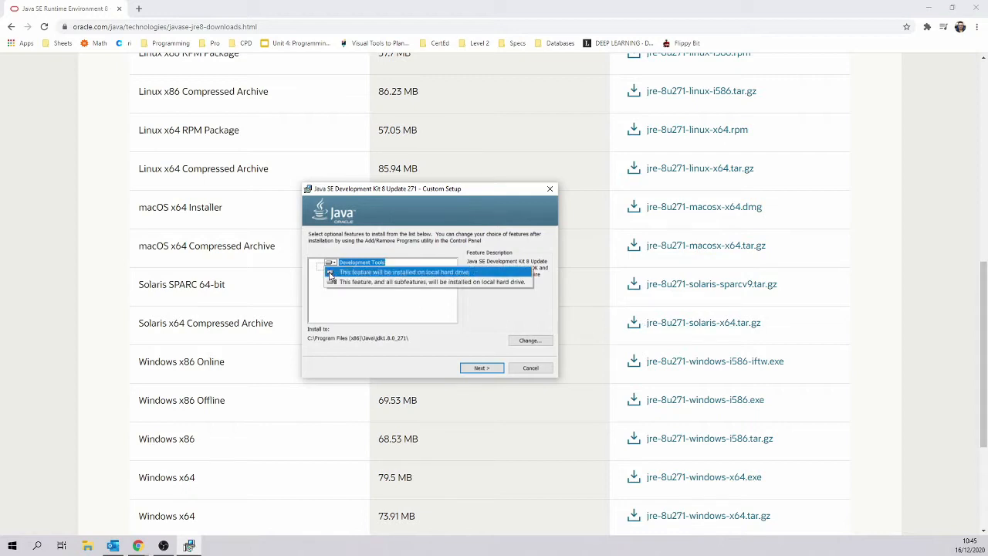
click(332, 284)
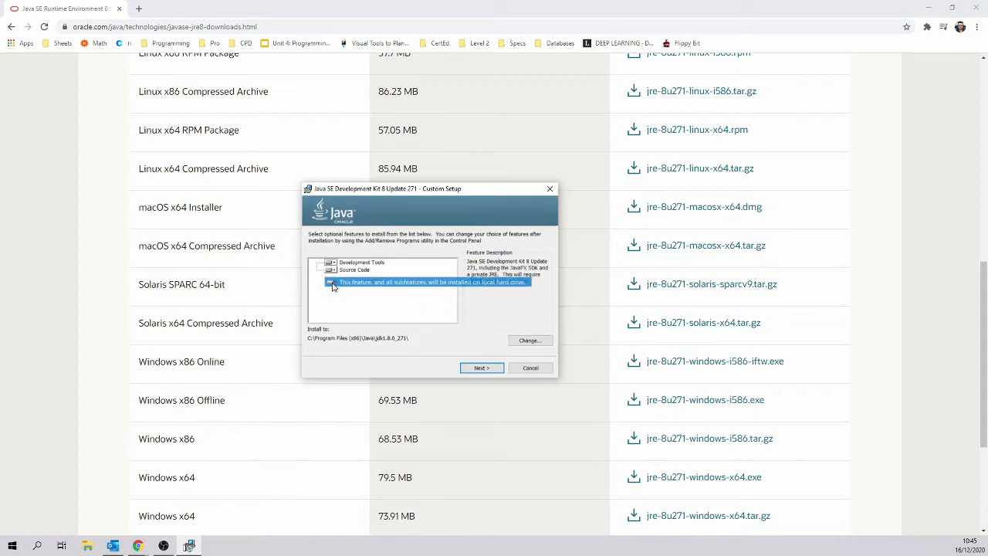
click(331, 270)
click(336, 292)
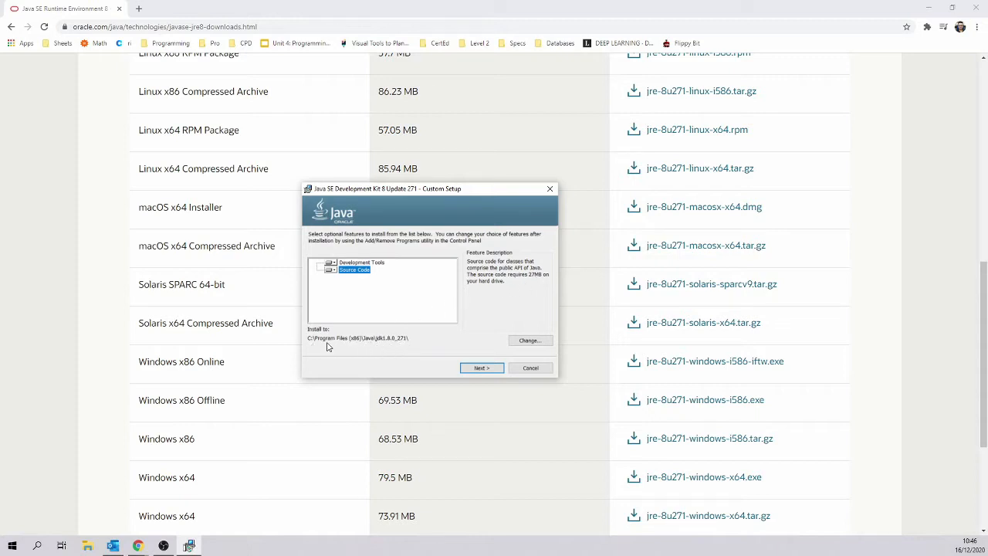
click(482, 369)
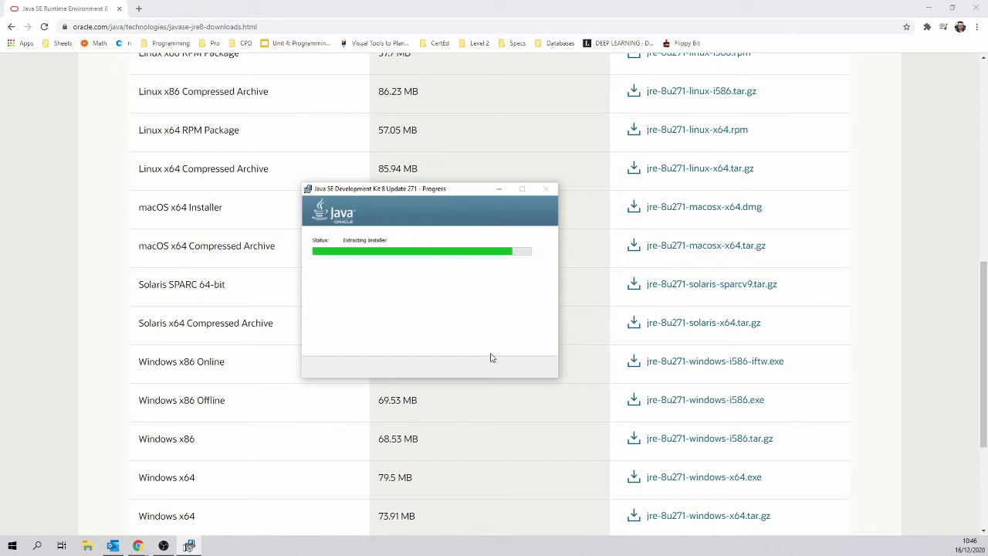
click(483, 368)
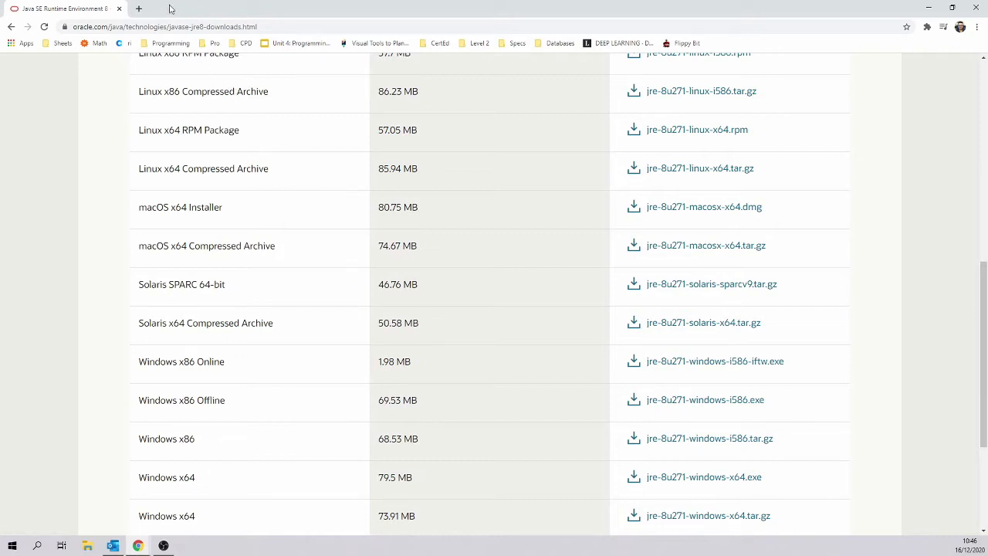
Search the web for "netbeans 8.2 download" in a new tab and open the "8.2 - NetBeans IDE Download" result
click(139, 9)
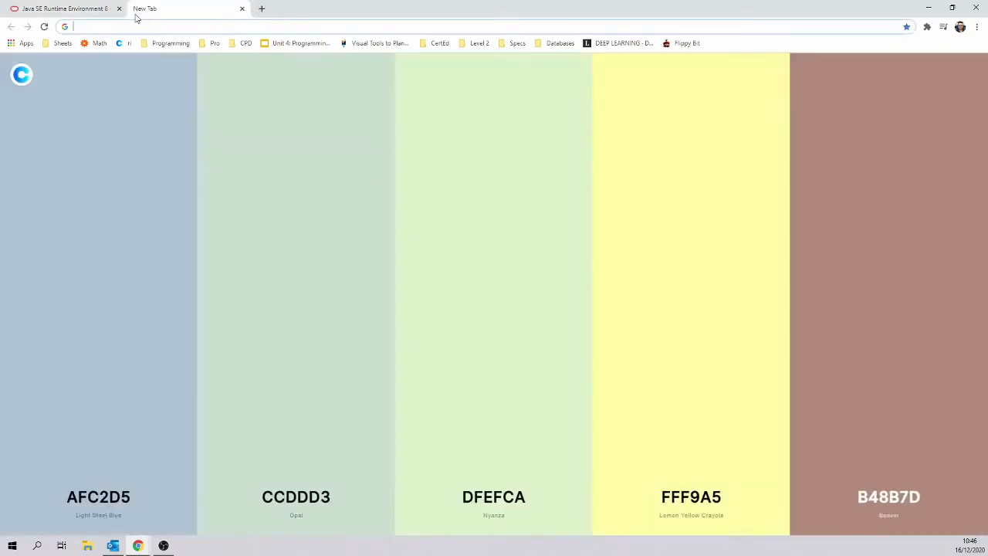
text(netbeans )
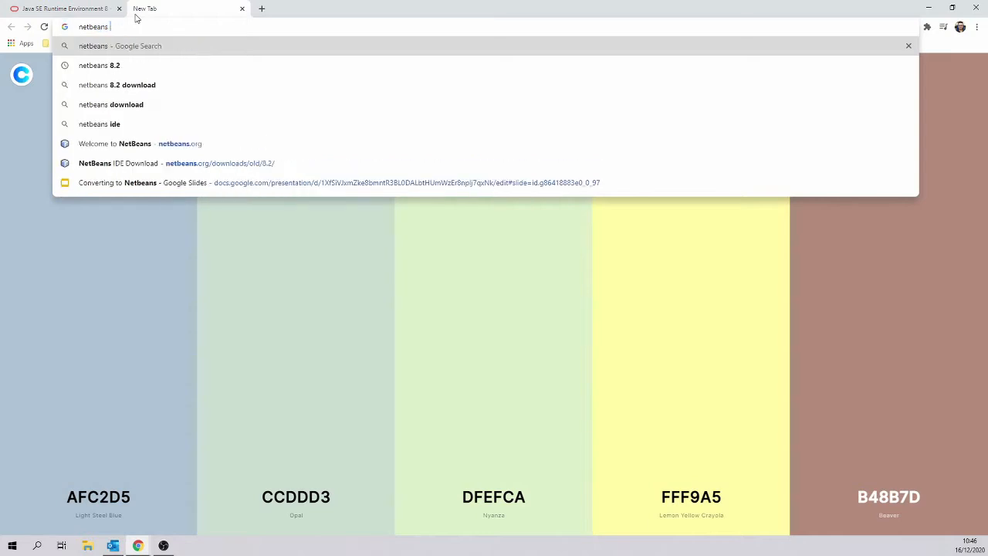
text(8.2)
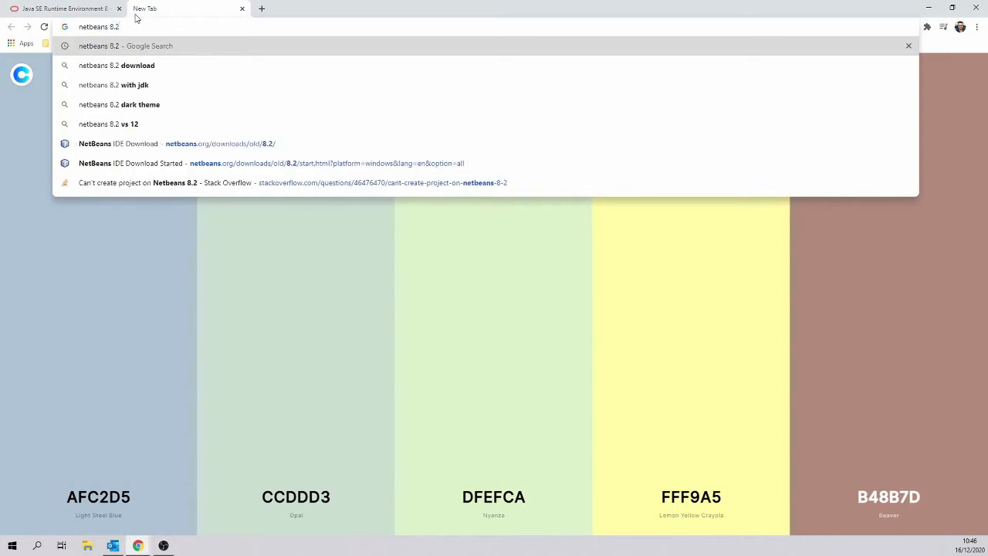
key(Down)
key(Return)
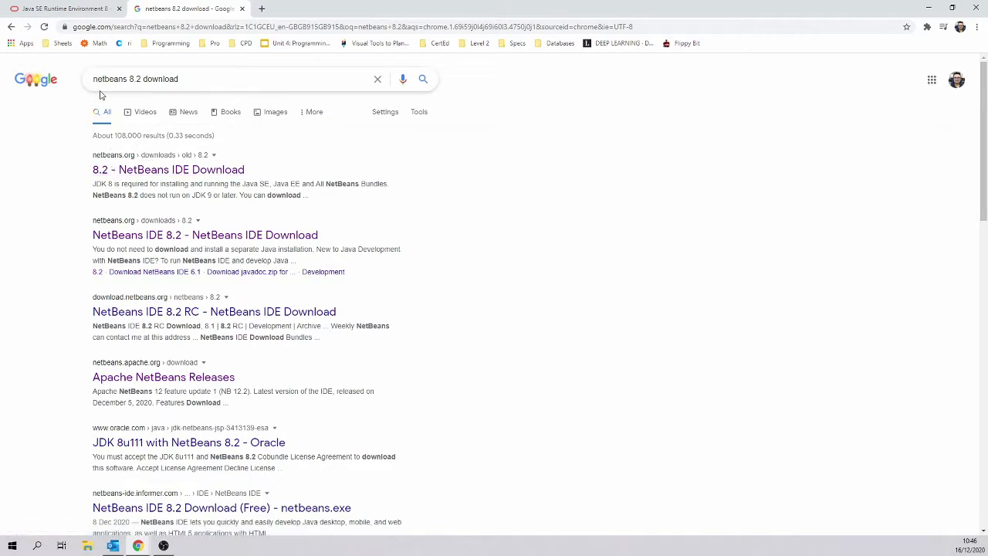
click(135, 169)
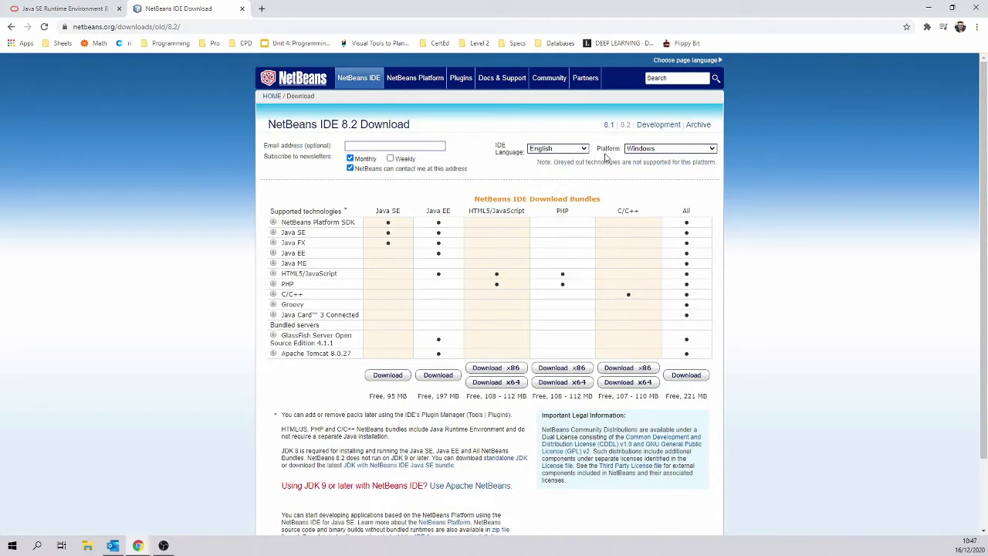
Choose Windows as the platform and download the All bundle of NetBeans IDE 8.2
click(648, 149)
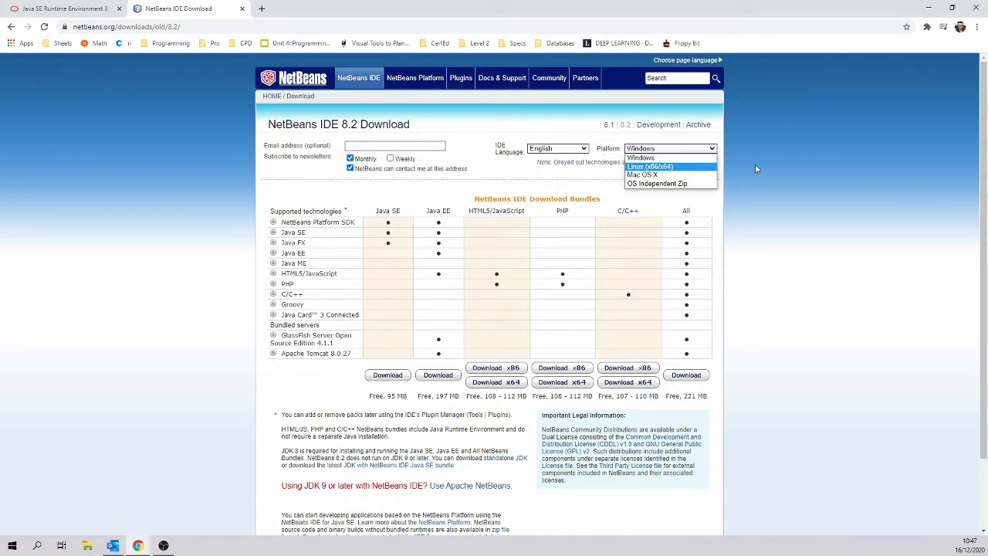
click(690, 157)
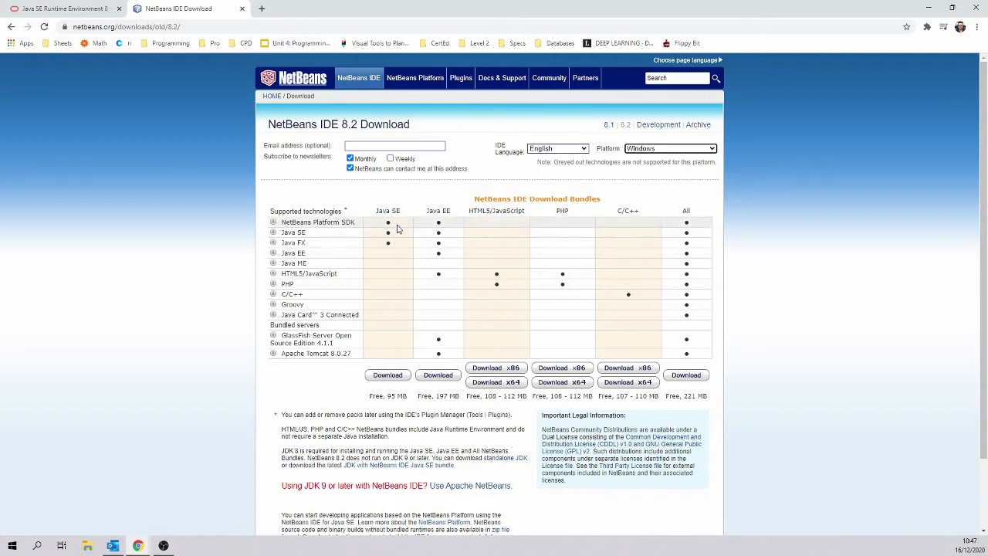
click(378, 377)
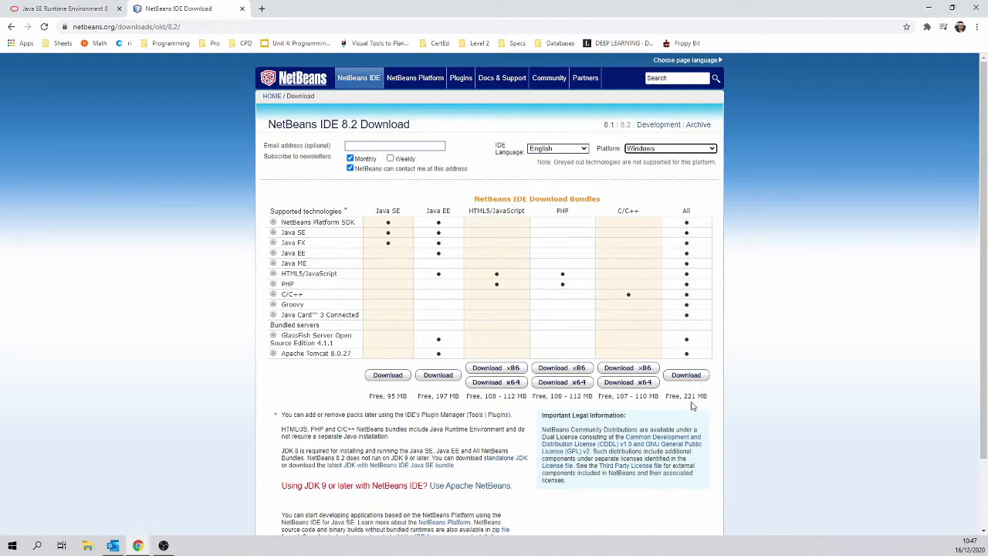
click(686, 375)
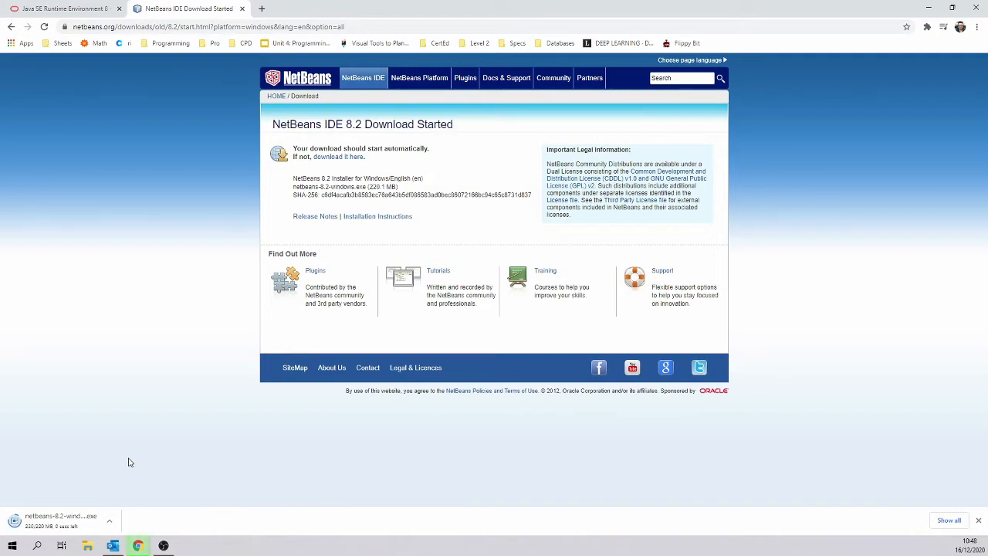
Launch netbeans-8.2-windows.exe, allow it to change the device, and confirm the default packs and runtimes in the customization options
click(71, 524)
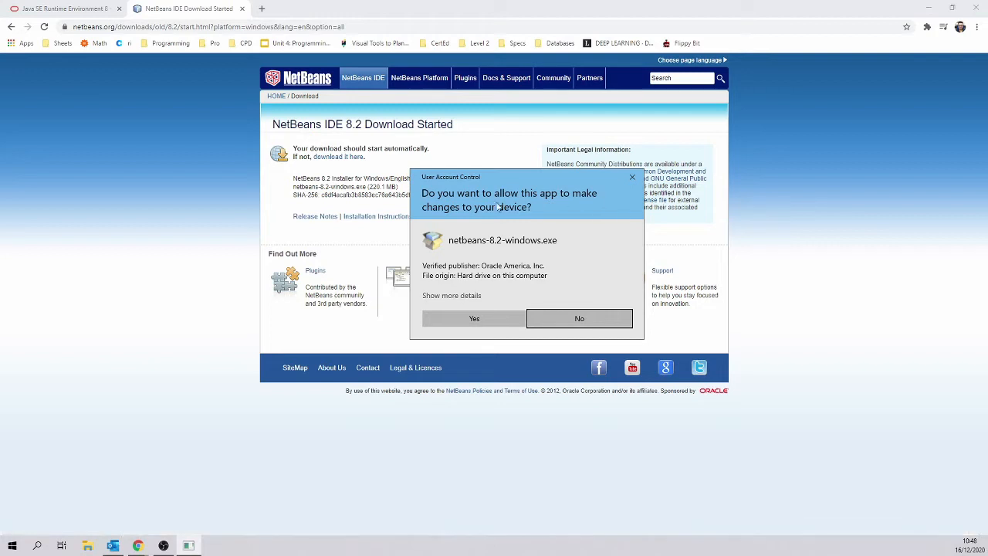
click(471, 318)
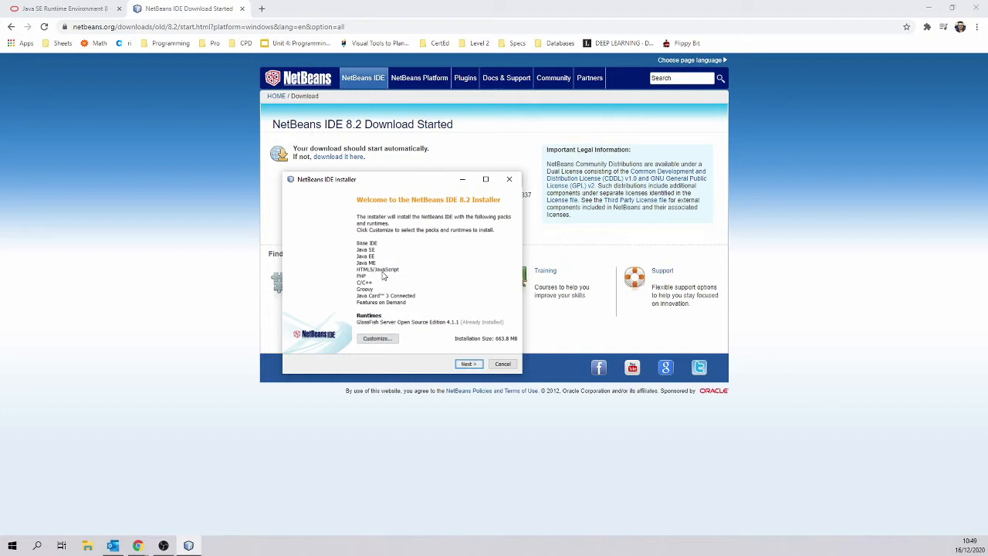
click(391, 342)
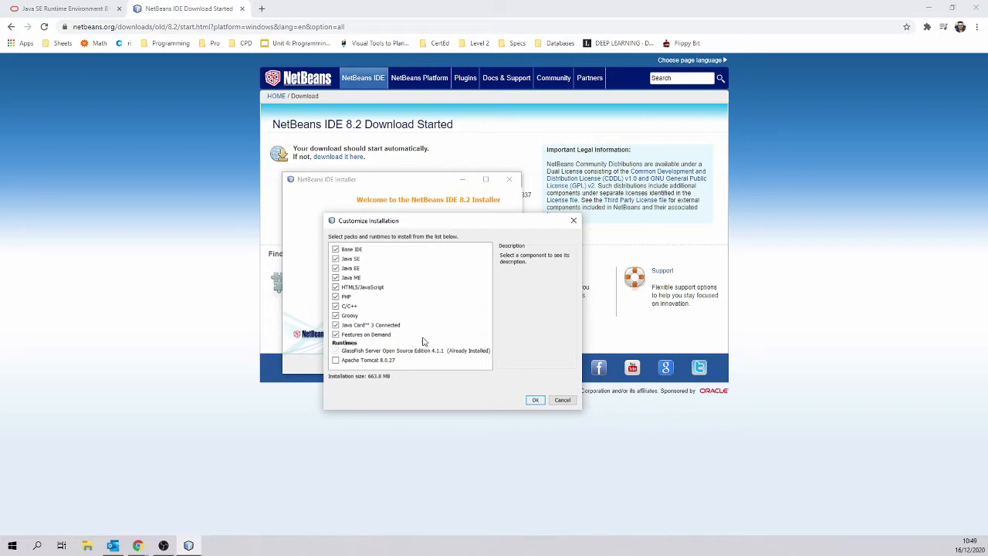
click(534, 400)
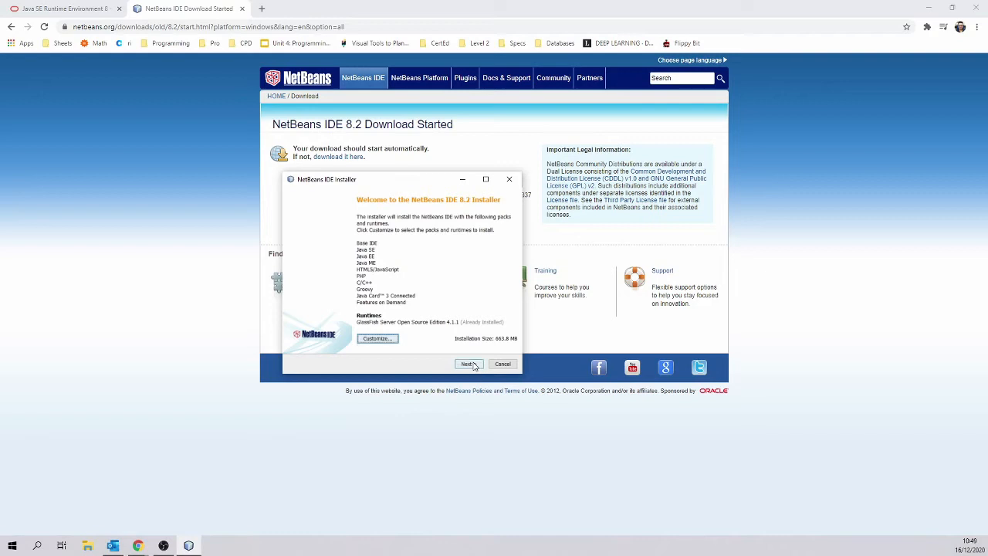
Accept the NetBeans license agreement and keep the proposed installation folder and JDK path, proceeding to the installation summary
click(473, 366)
click(311, 347)
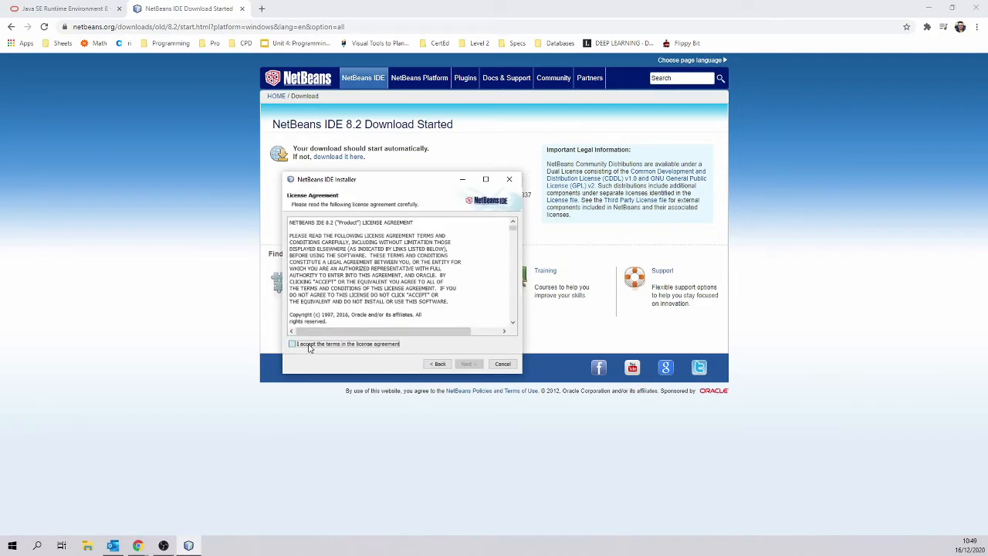
click(470, 364)
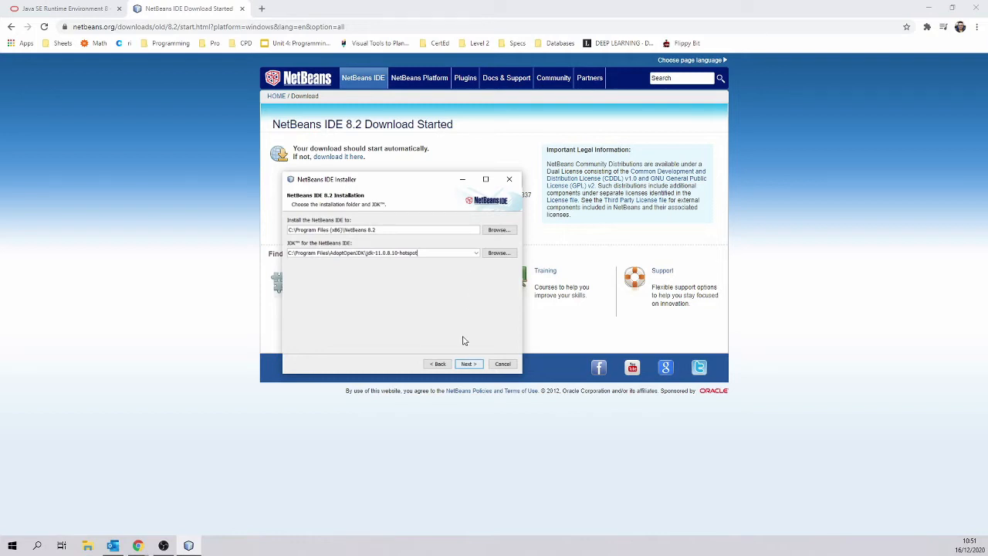
click(468, 363)
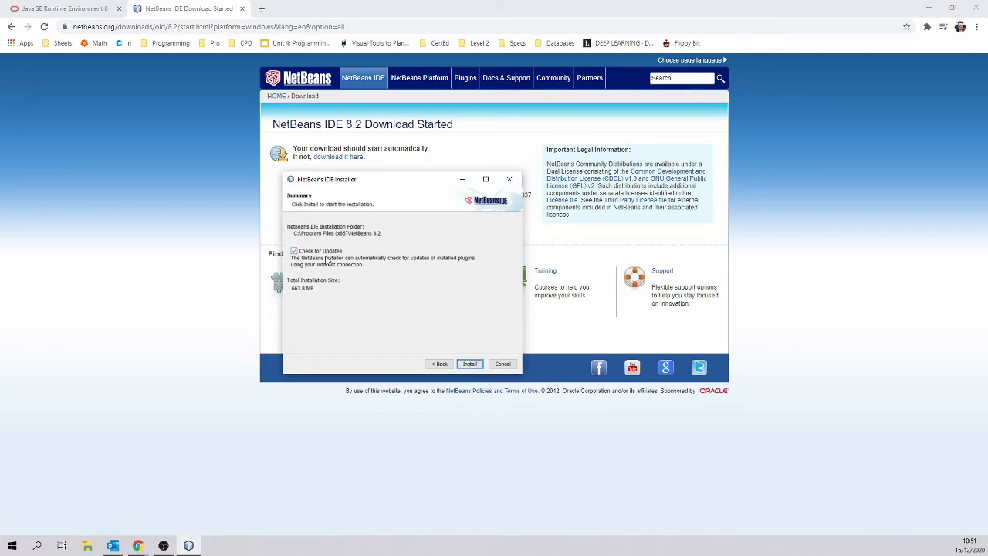
Install NetBeans IDE 8.2 with the update check enabled and finish the setup, keeping anonymous usage data enabled
click(470, 362)
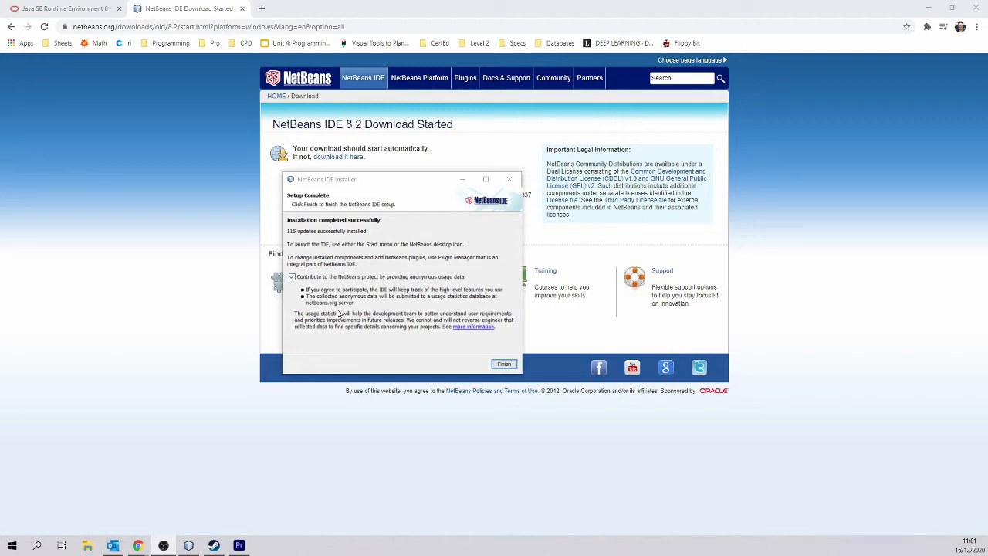
click(501, 366)
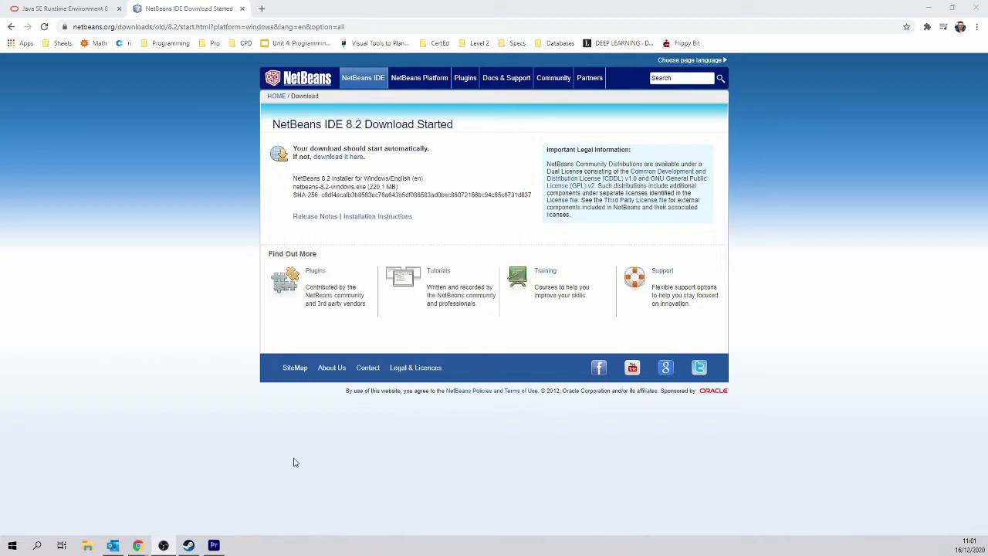
Search Windows for "system en", open the system environment variables editor, and bring up the Environment Variables dialog
click(20, 546)
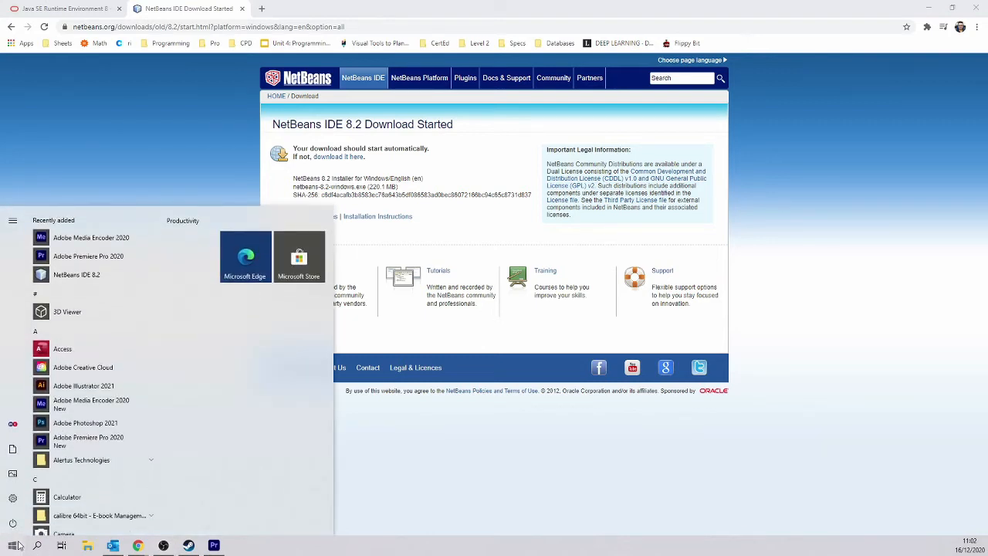
text(sysy)
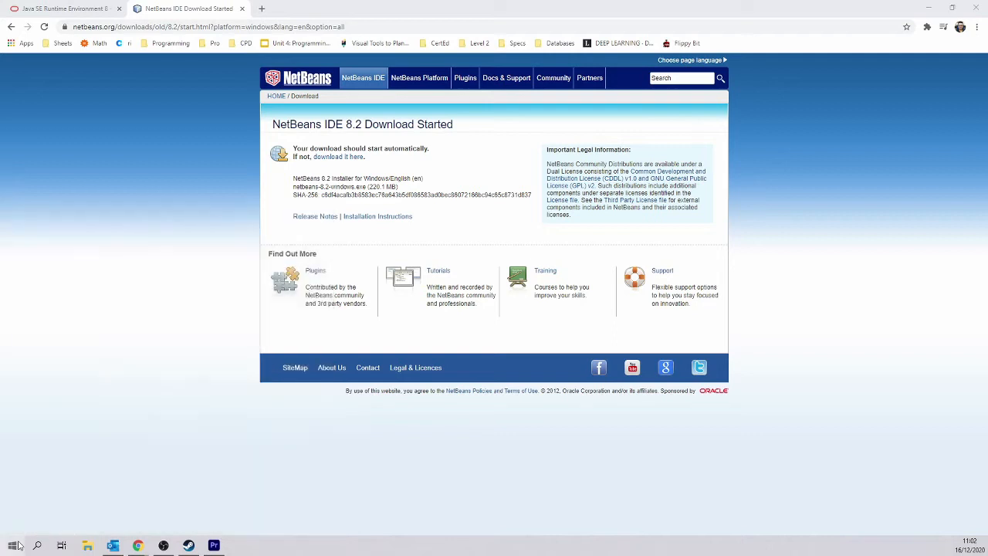
key(BackSpace)
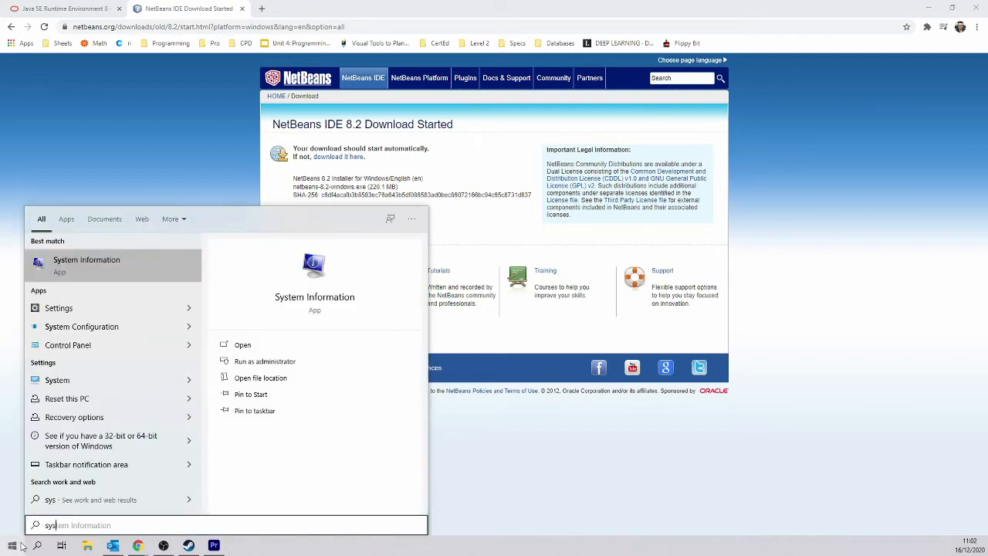
text(tem en)
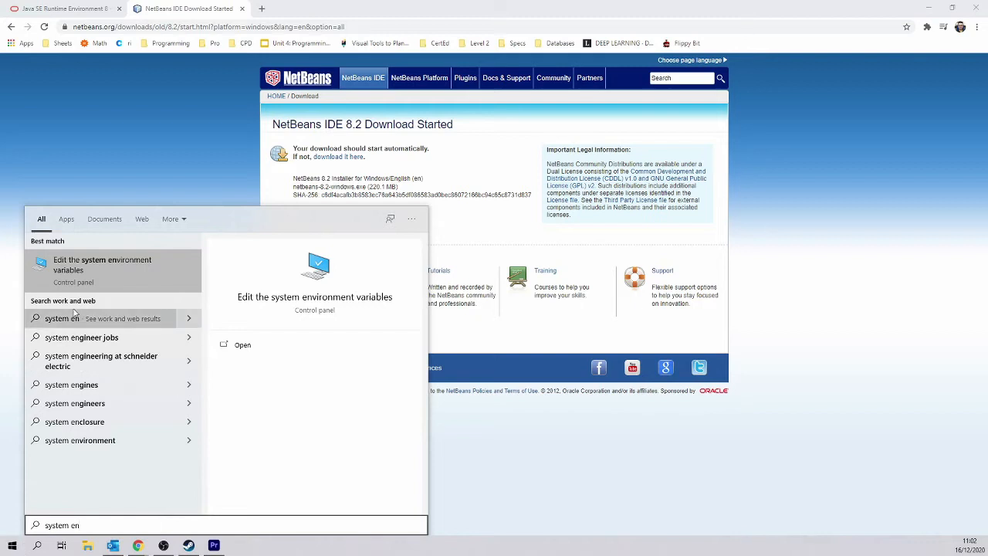
click(134, 267)
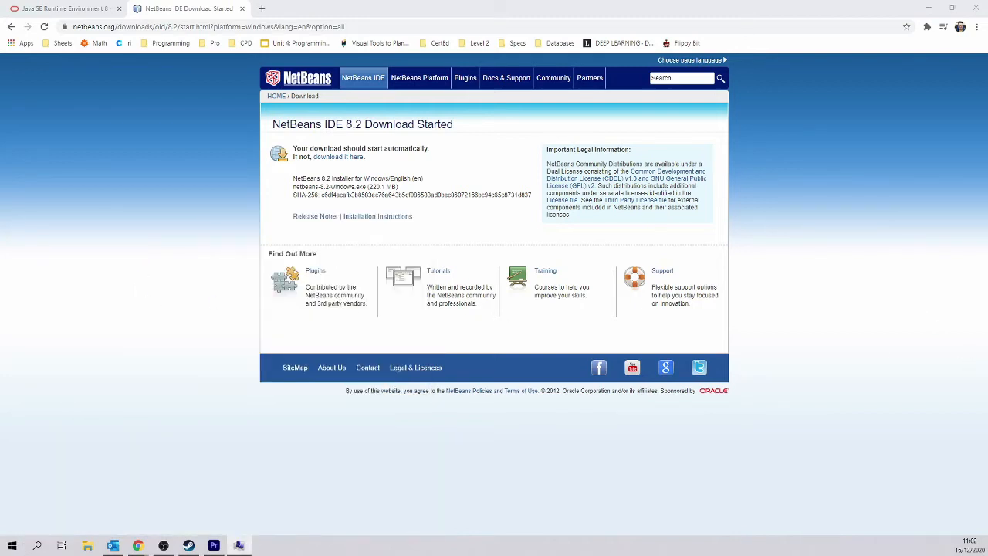
drag(559, 85, 286, 129)
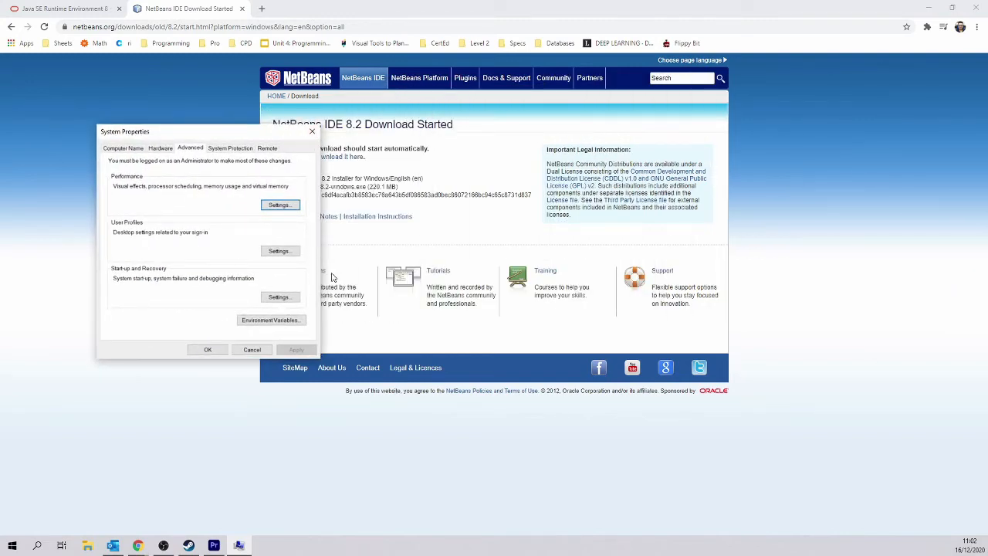
click(250, 324)
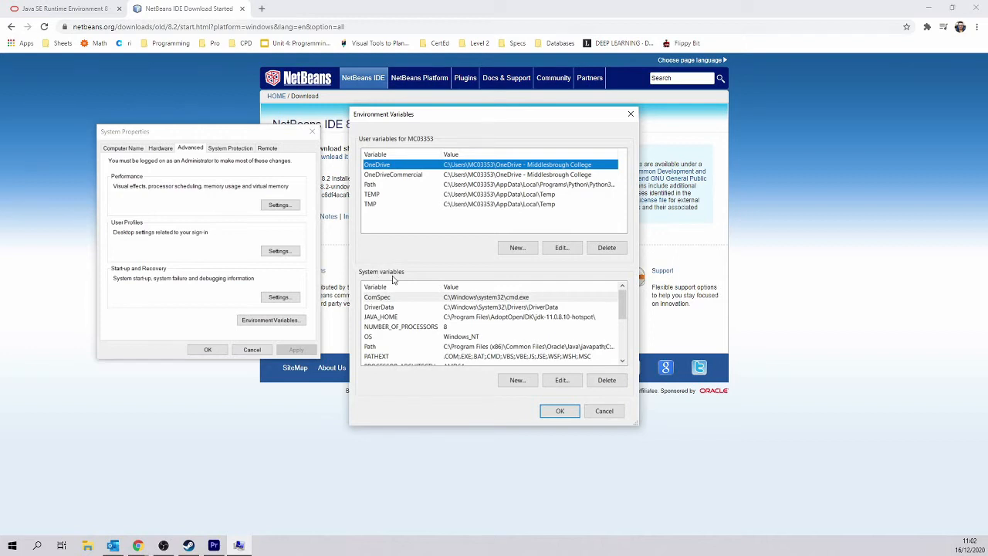
Examine the folder entries in the system Path variable and close its editor
click(373, 349)
double_click(373, 349)
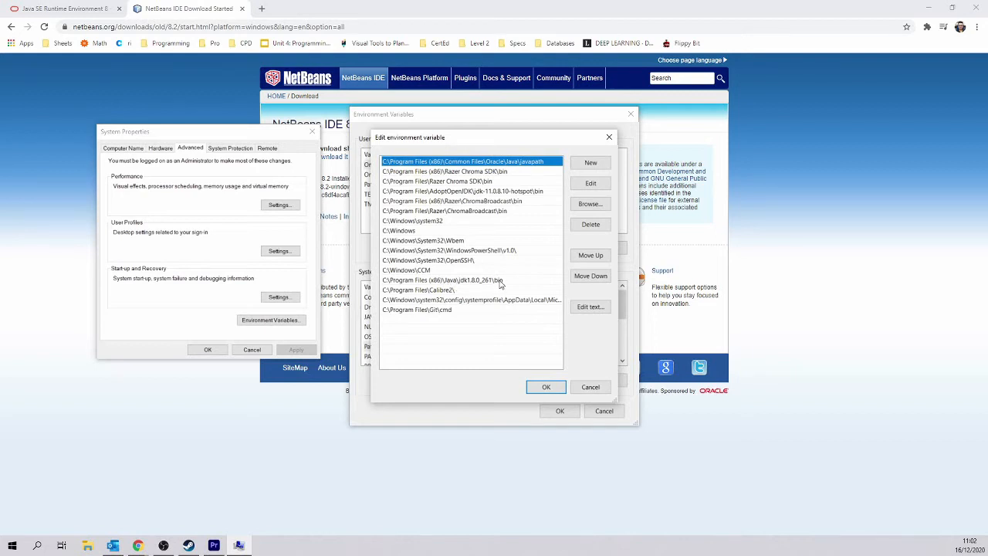
click(545, 386)
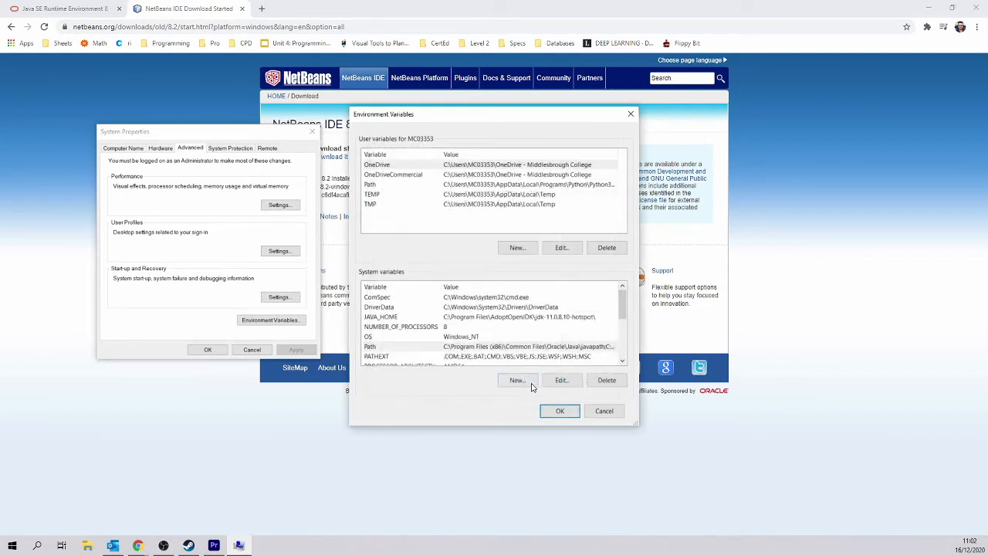
Start a new system variable named JAVA_HOME with a value beginning with C:\
scroll(563, 319, down, 2)
scroll(565, 320, down, 1)
scroll(566, 320, up, 2)
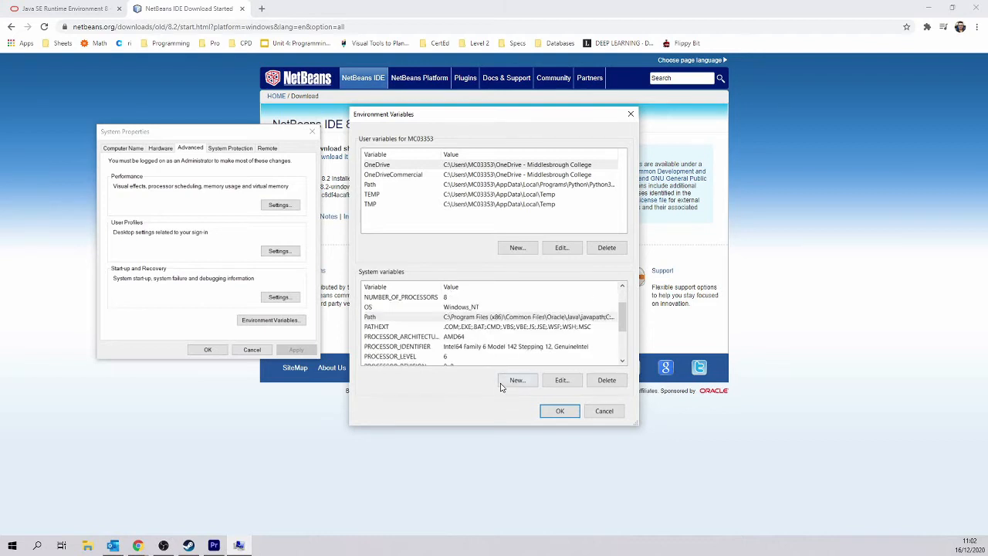
click(531, 386)
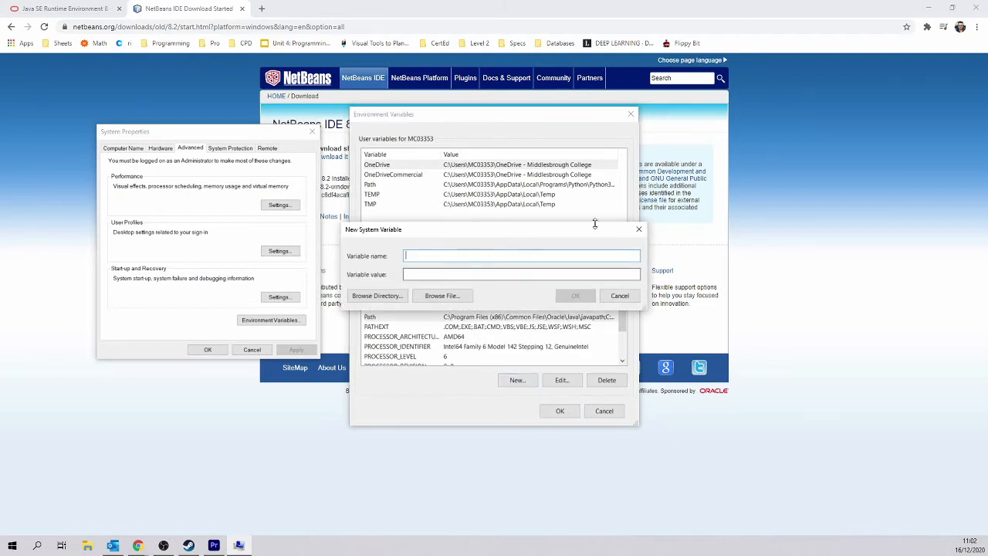
text(JA)
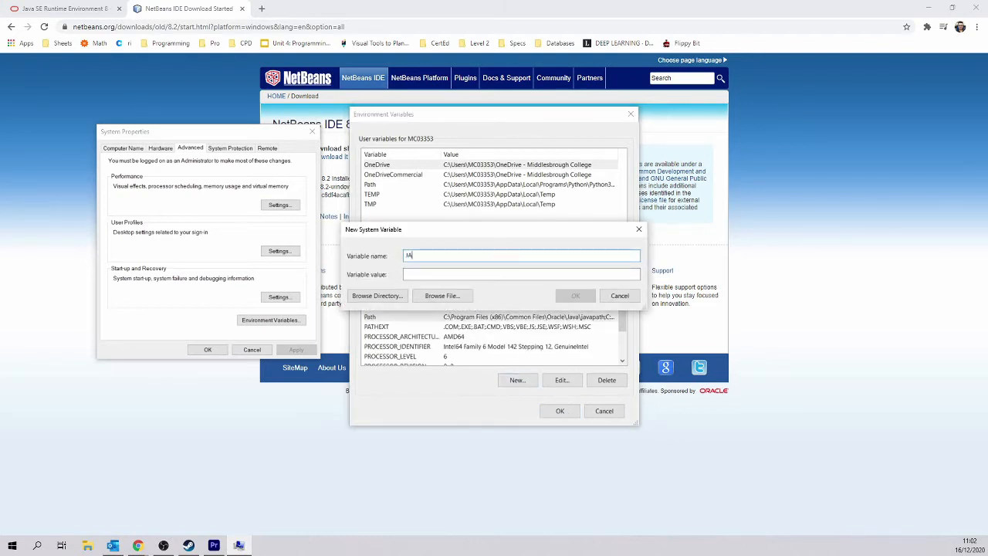
text(VA_HOME)
key(Tab)
text(C:)
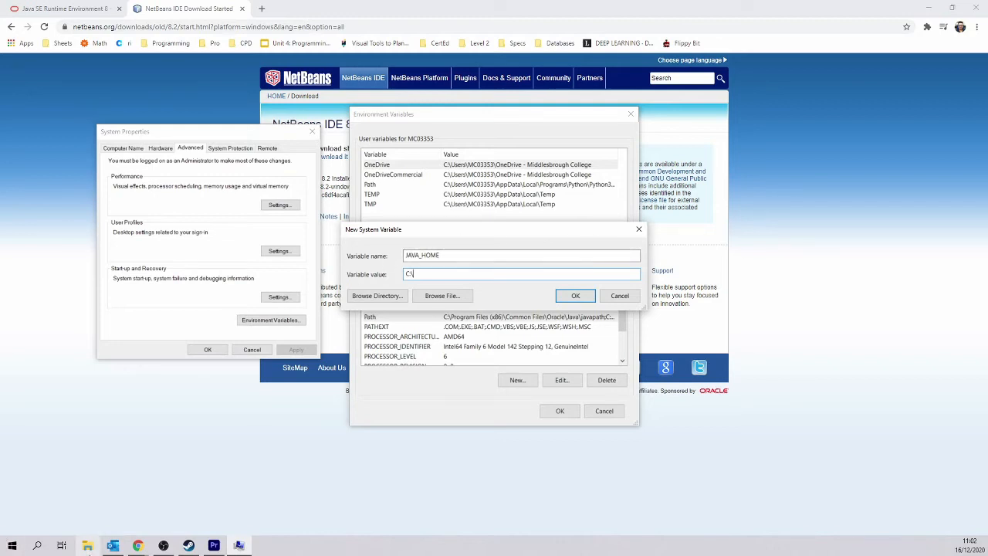
In File Explorer, go to the jdk1.8.0_271 folder under C:\Program Files (x86)\Java and copy its full path
click(87, 545)
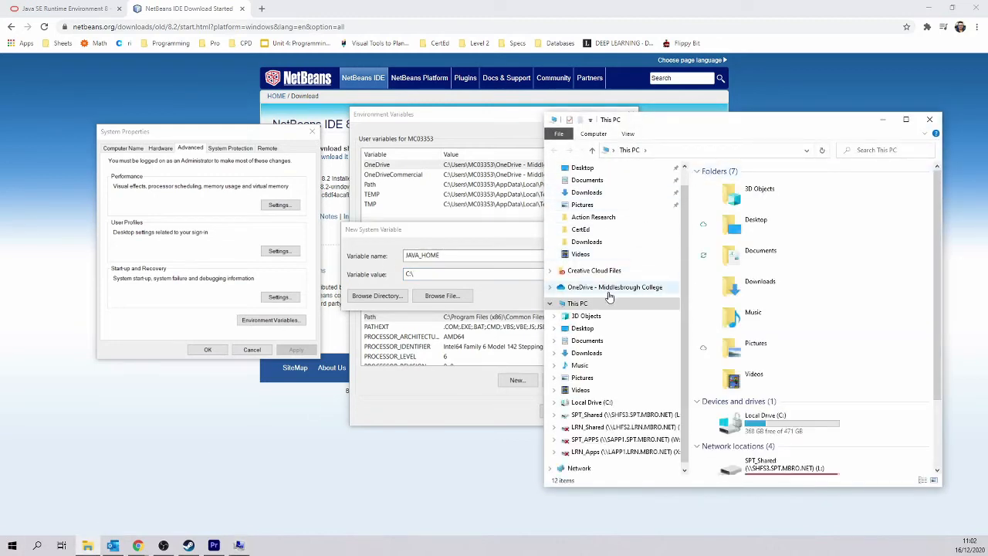
click(593, 402)
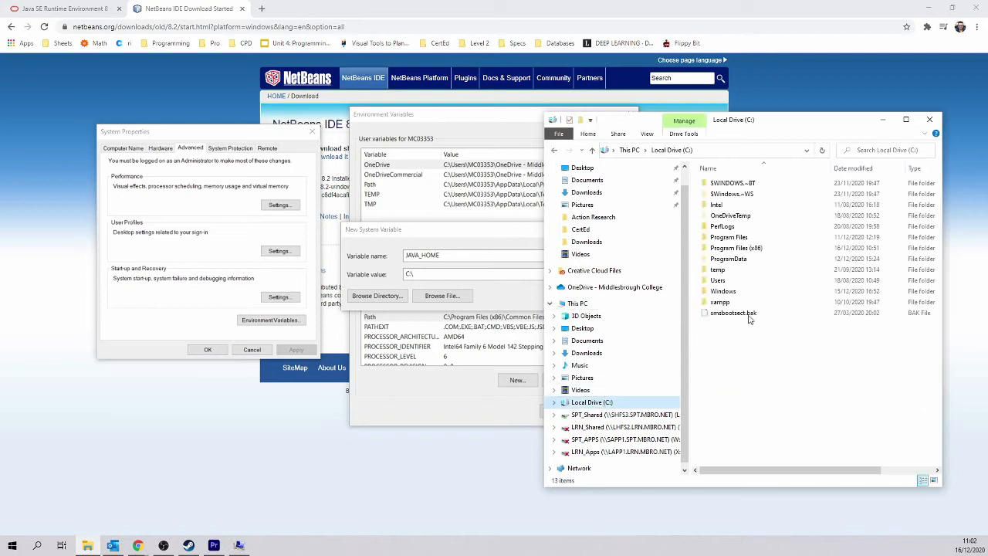
double_click(761, 248)
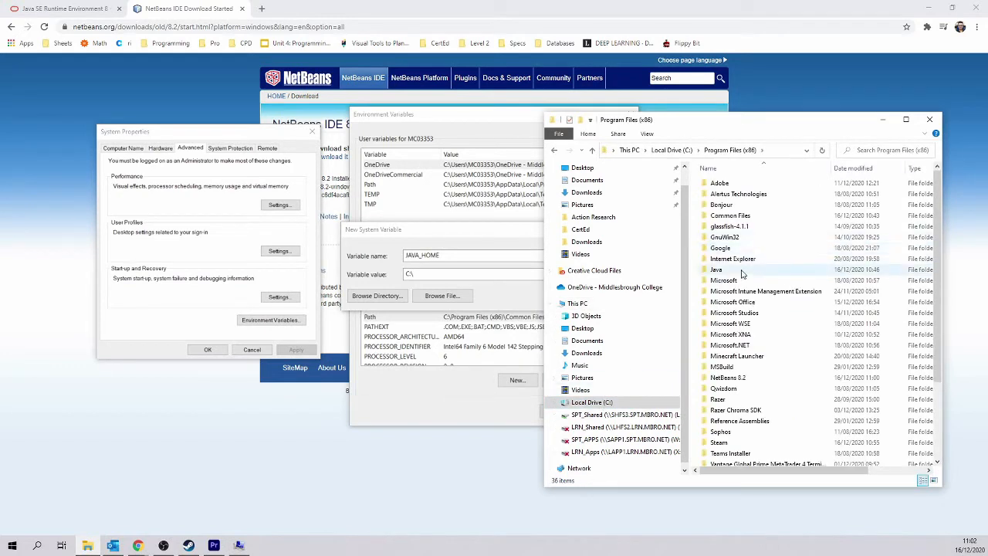
double_click(741, 270)
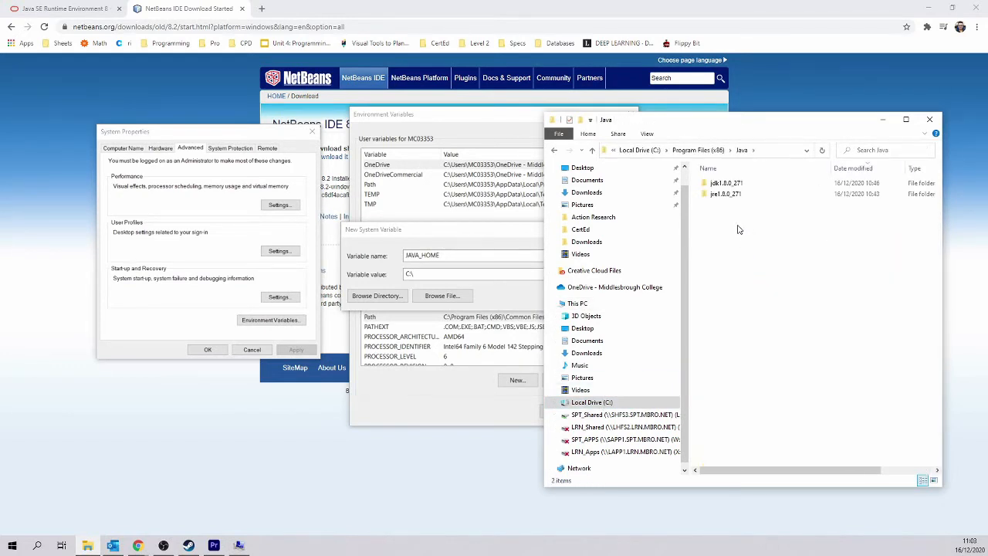
double_click(724, 183)
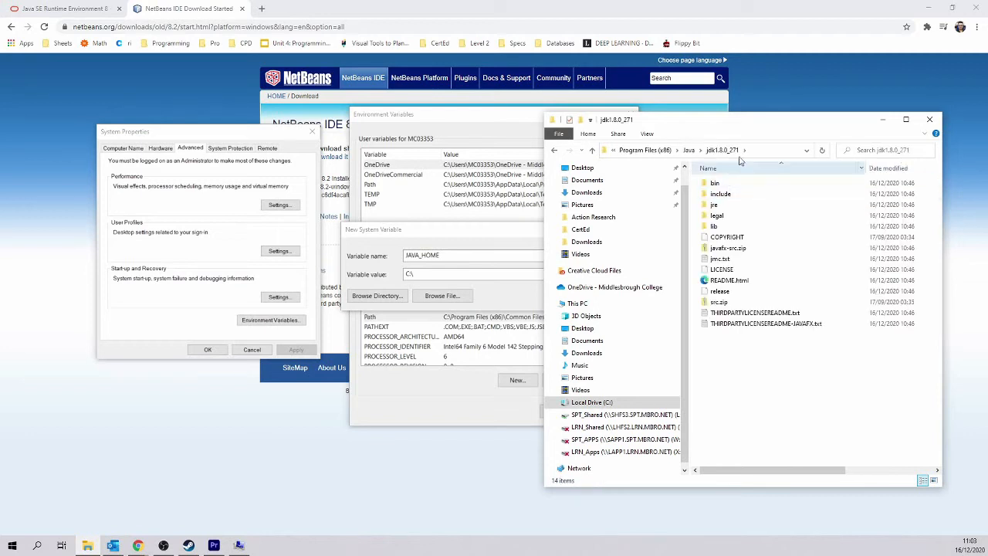
click(780, 150)
key(ctrl+c)
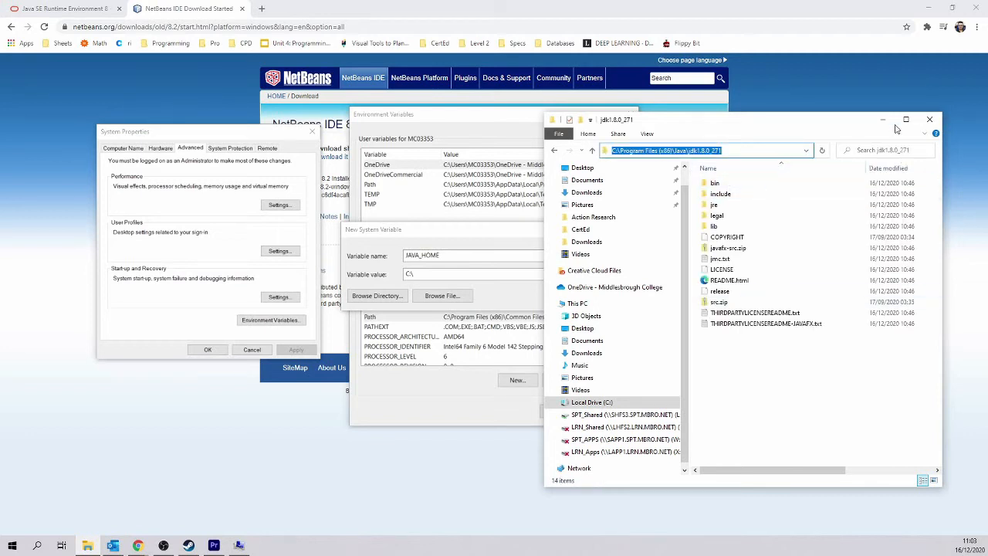
Set the JAVA_HOME value to C:\Program Files (x86)\Java\jdk1.8.0_271 and confirm the environment variables and system properties
click(929, 119)
drag(448, 276, 364, 296)
key(ctrl+v)
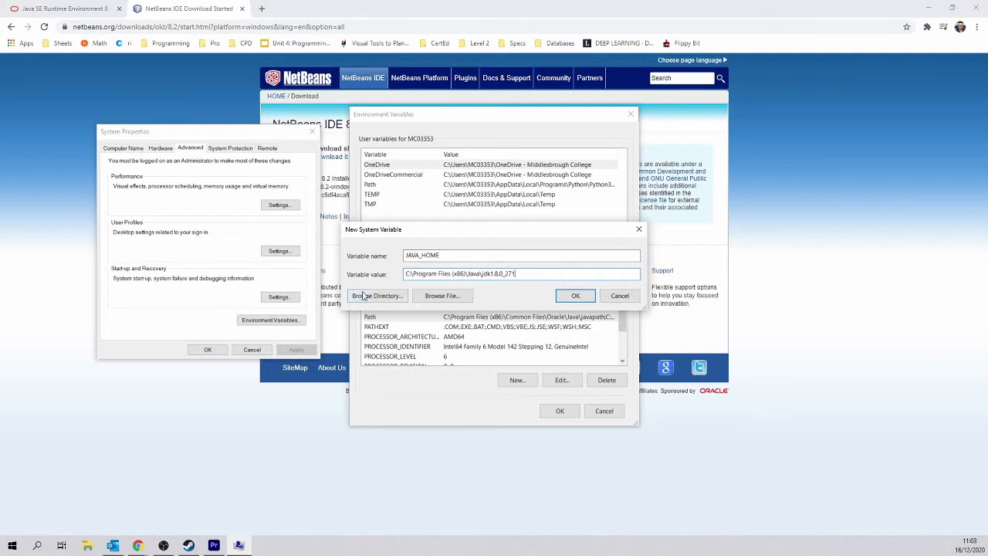
click(575, 295)
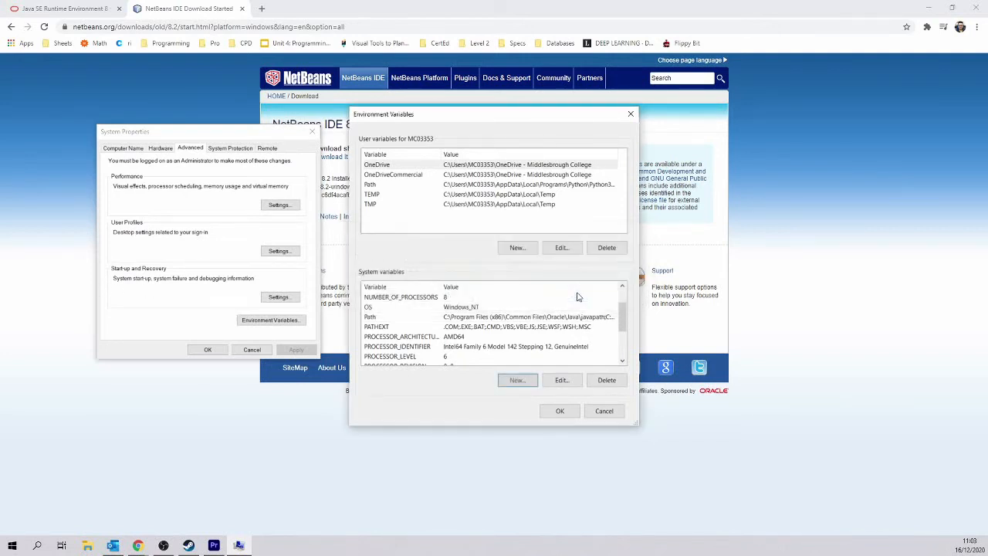
click(569, 316)
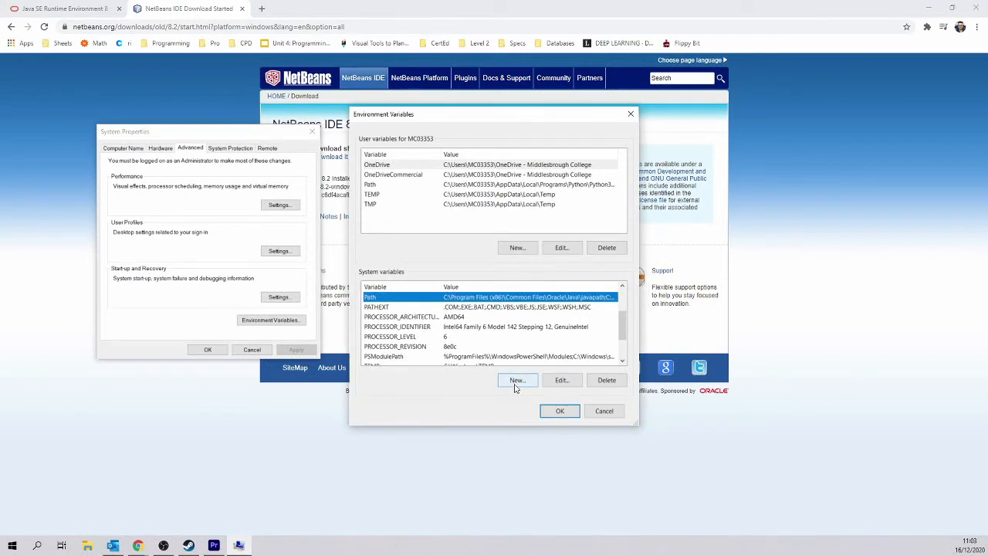
click(559, 410)
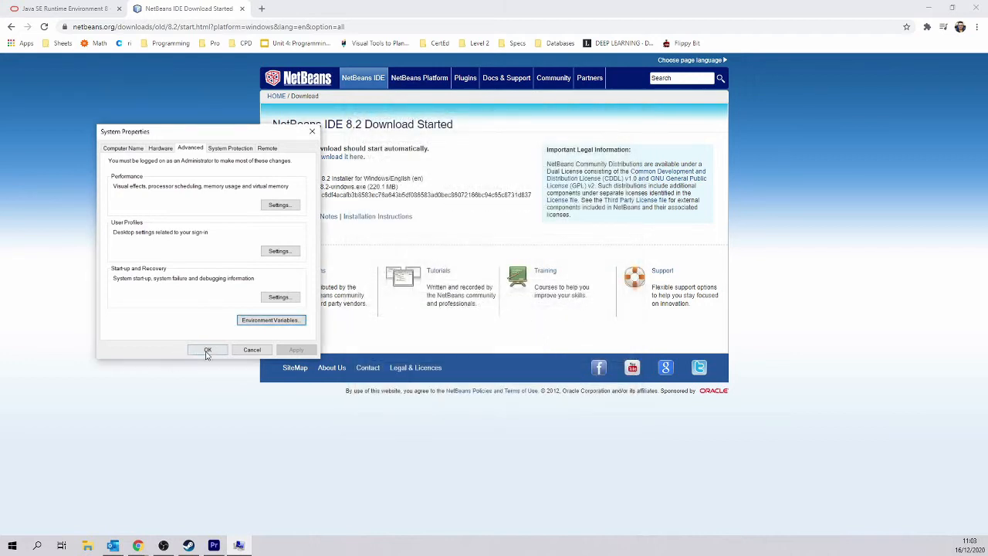
click(206, 351)
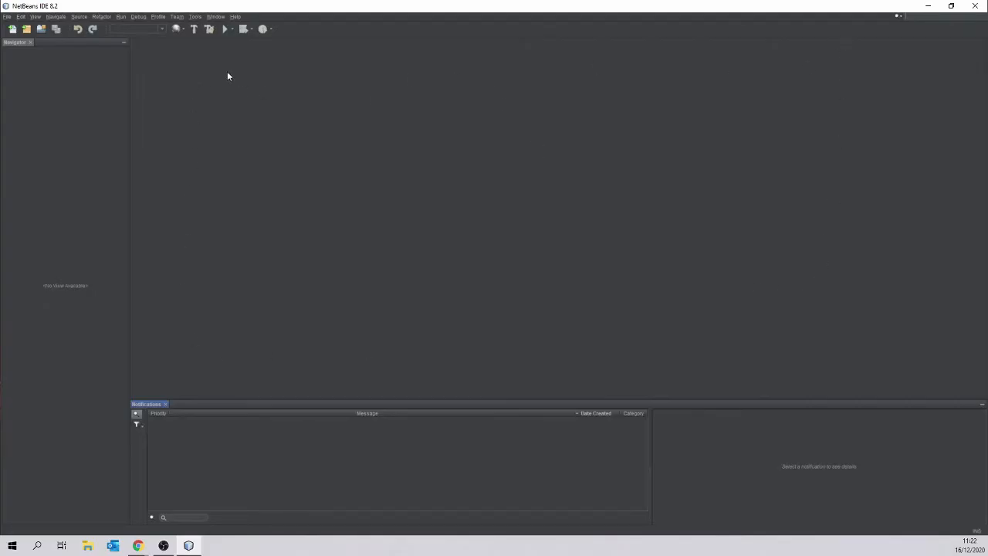
In the NetBeans options for fonts and colors, try the Norway Today profile and preview the sample code
click(196, 17)
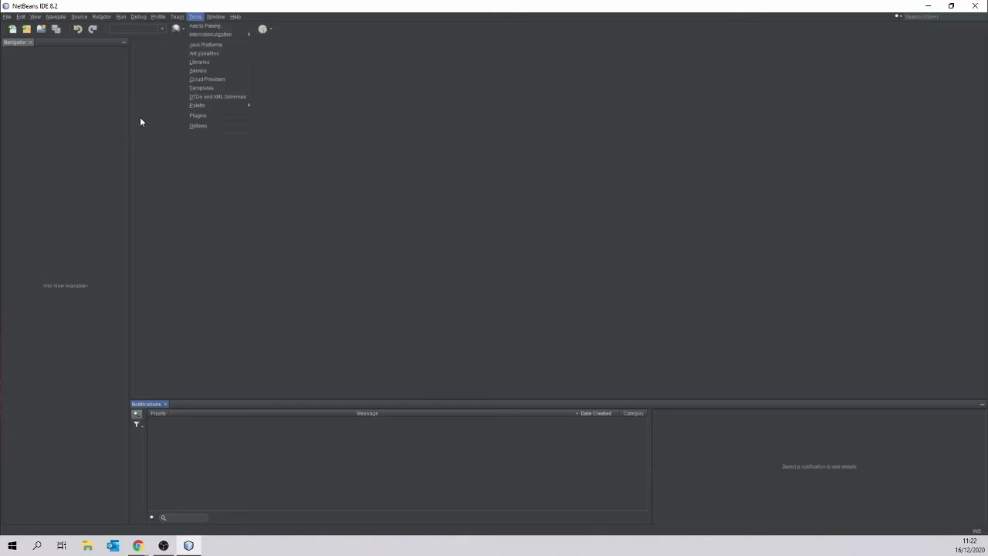
click(204, 125)
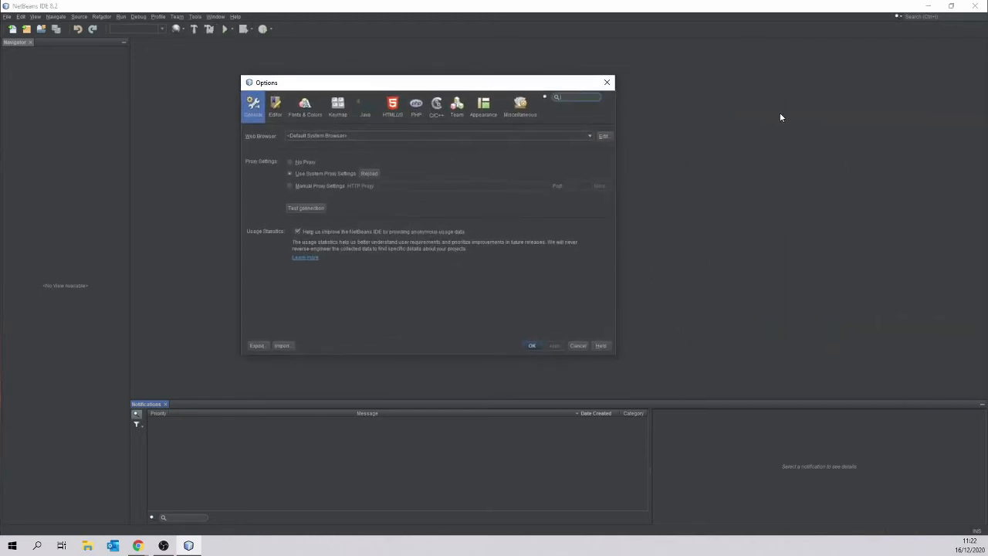
click(306, 115)
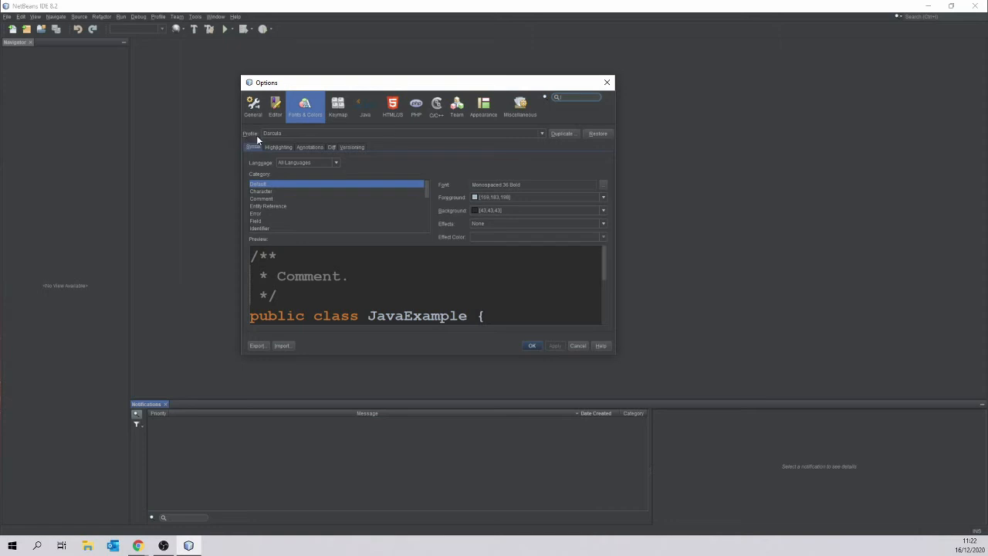
click(271, 133)
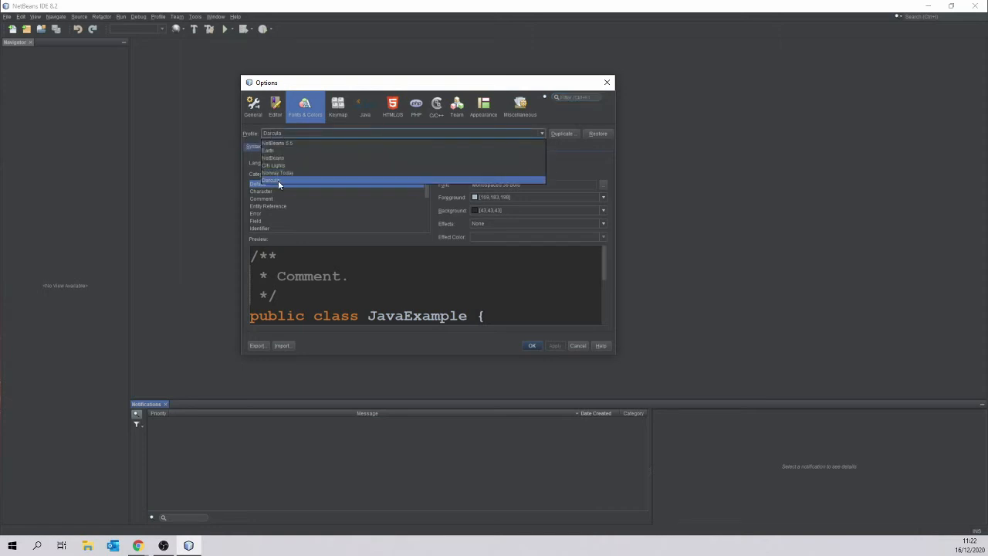
click(292, 172)
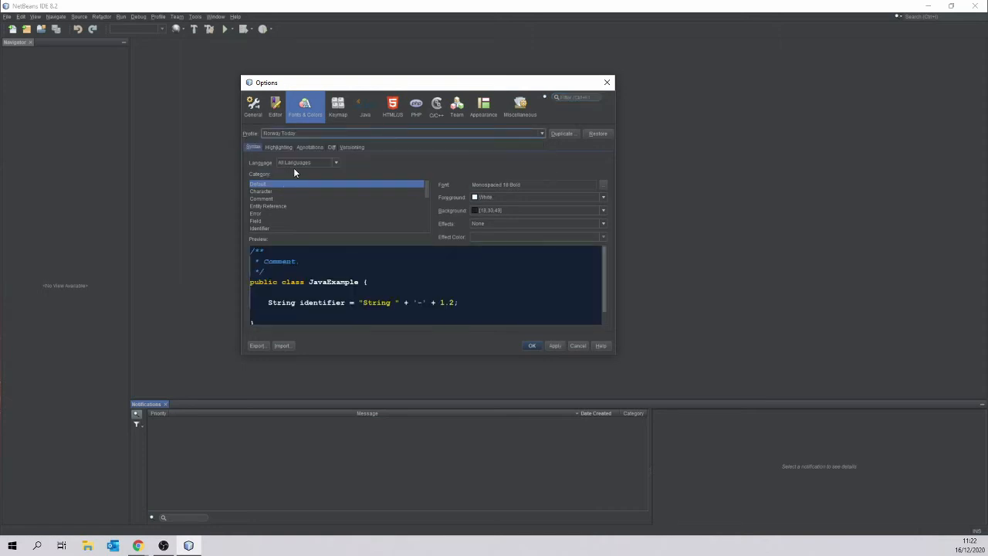
click(361, 280)
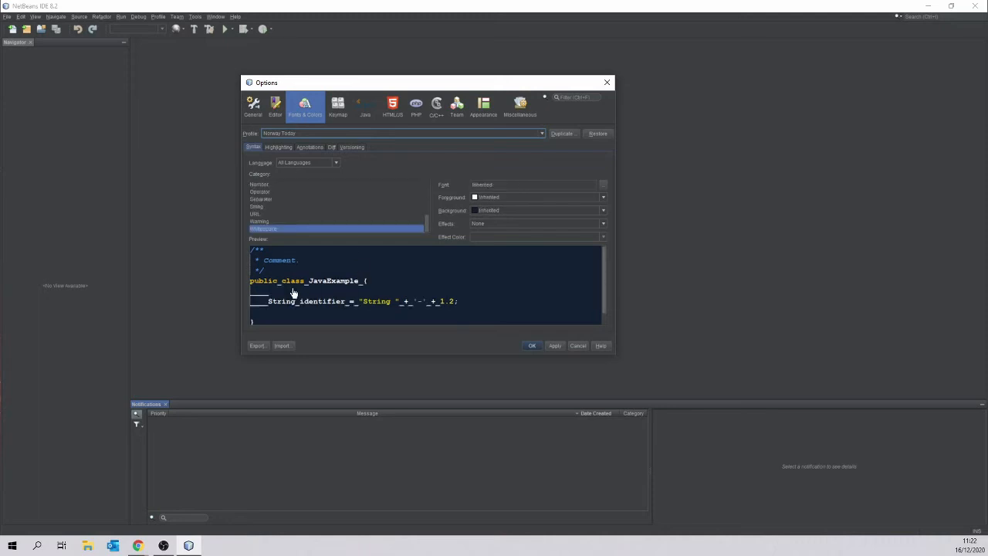
Switch the fonts and colors profile back to Darcula and confirm the options
click(324, 133)
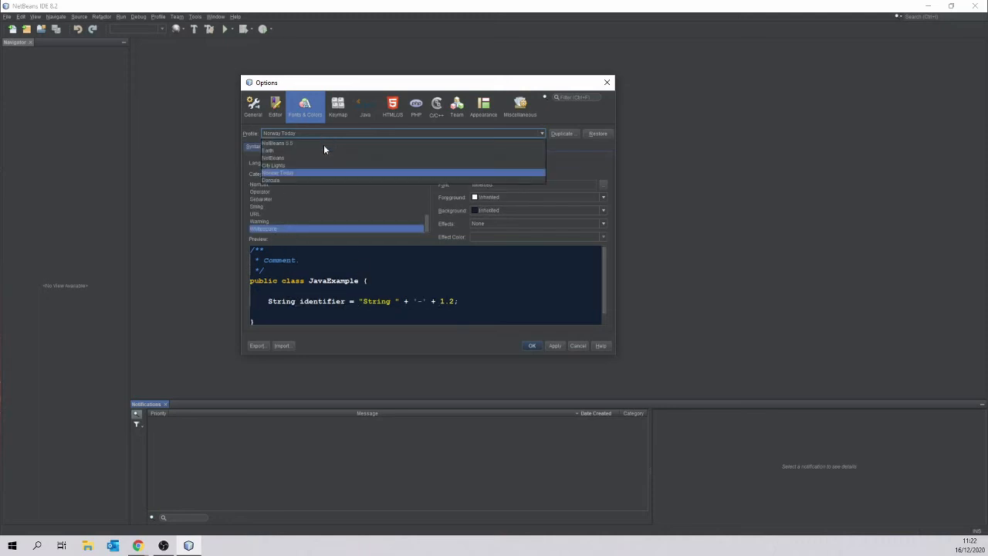
click(302, 177)
click(531, 346)
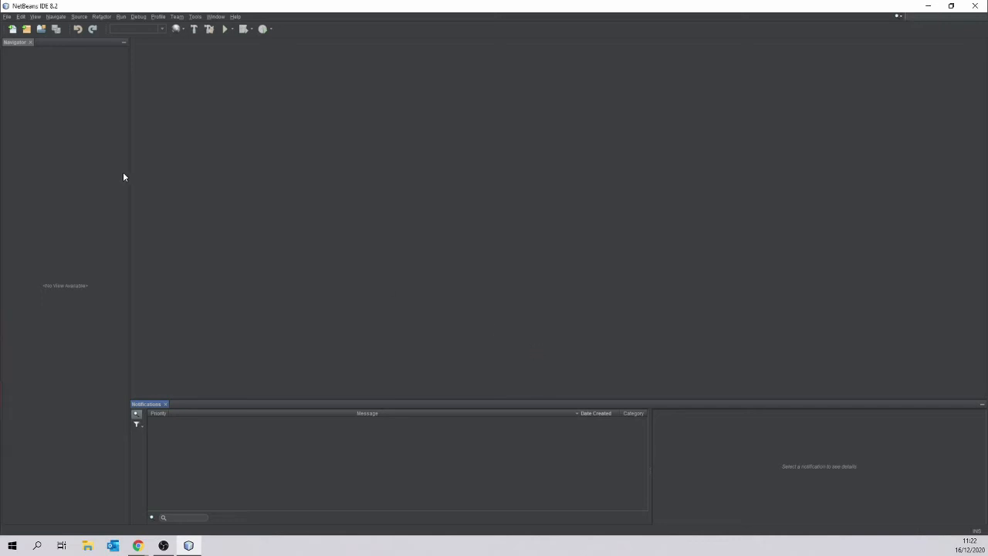
Start a new project of the Java Application type from the Java category
click(7, 16)
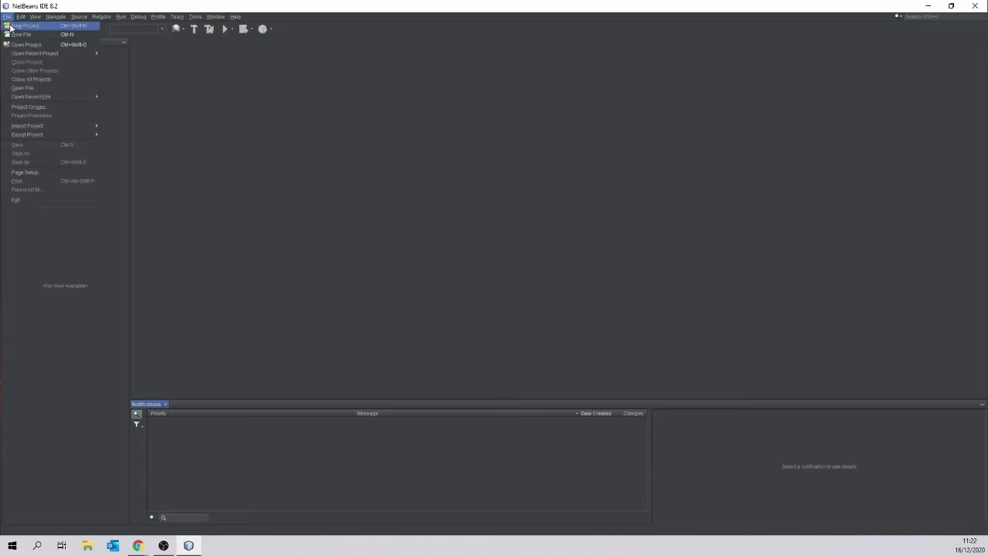
click(66, 28)
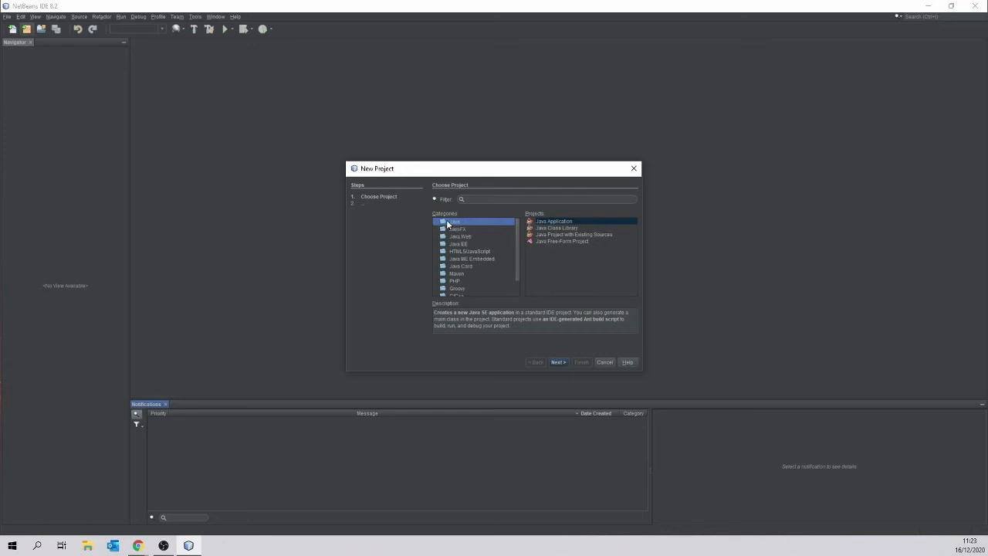
click(555, 221)
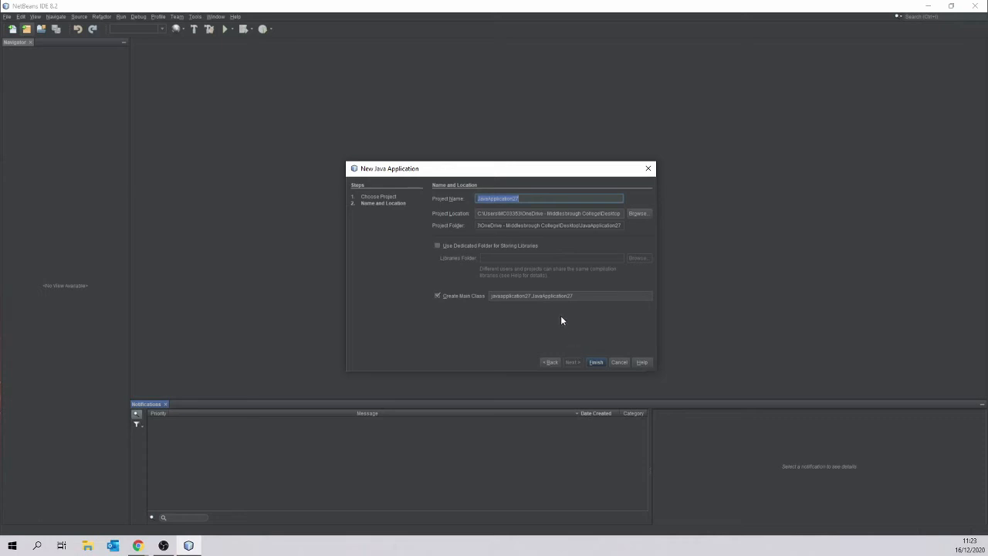
Name the project HelloWorld, keep the Desktop location and the main class option, and create the project
click(528, 198)
drag(529, 199, 423, 199)
text(Hel)
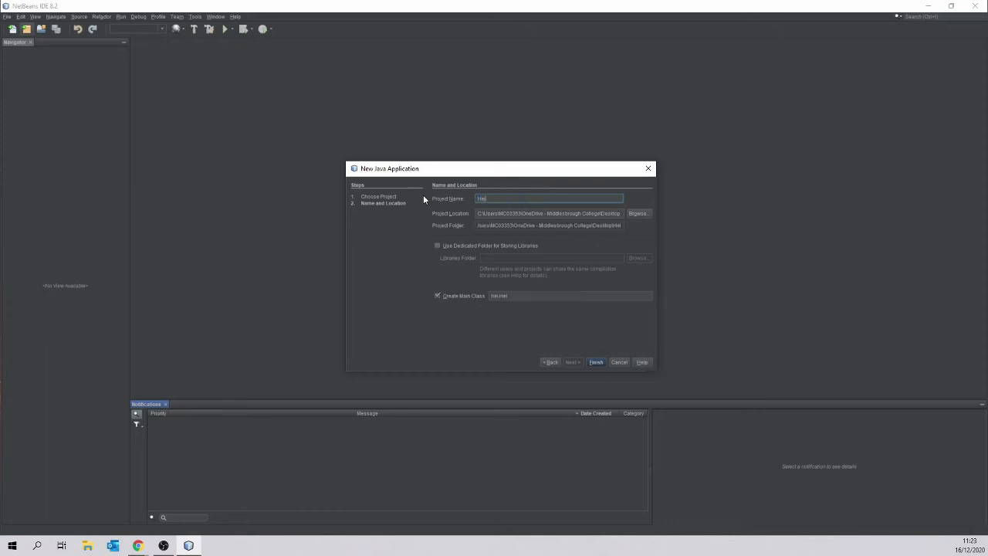
text(loWorld)
drag(485, 214, 633, 212)
click(558, 221)
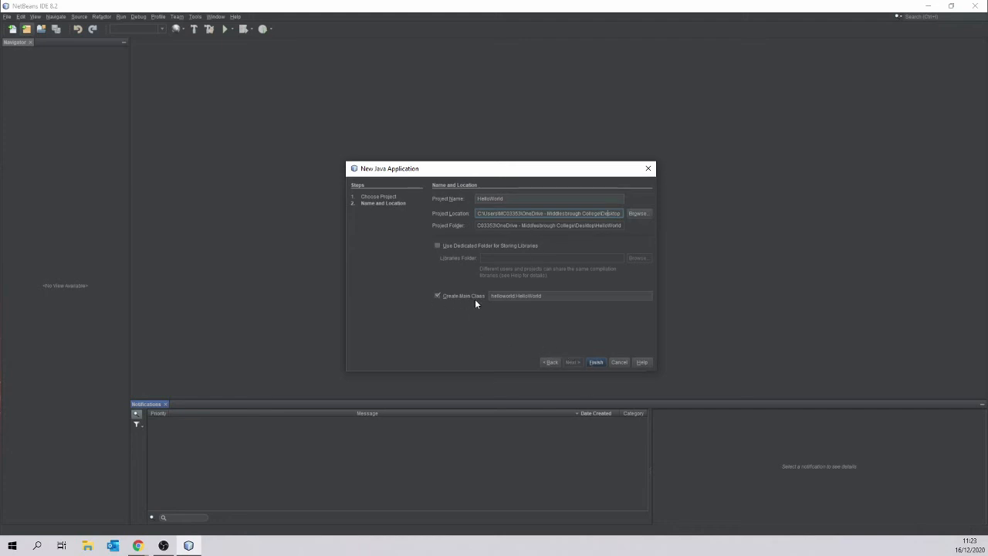
click(592, 362)
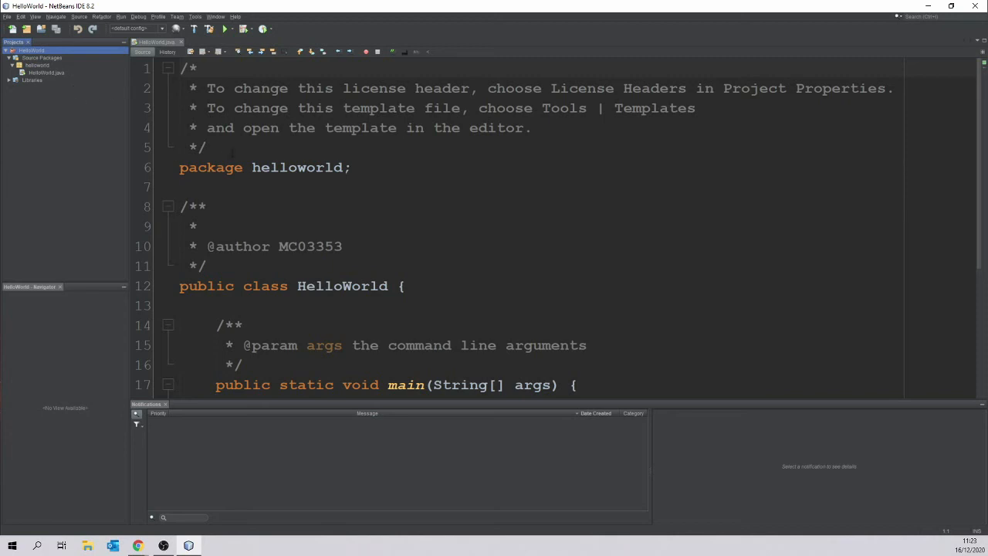
Set the editor's Monospaced Bold font to size 18 in the fonts and colors options and confirm
scroll(245, 139, down, 3)
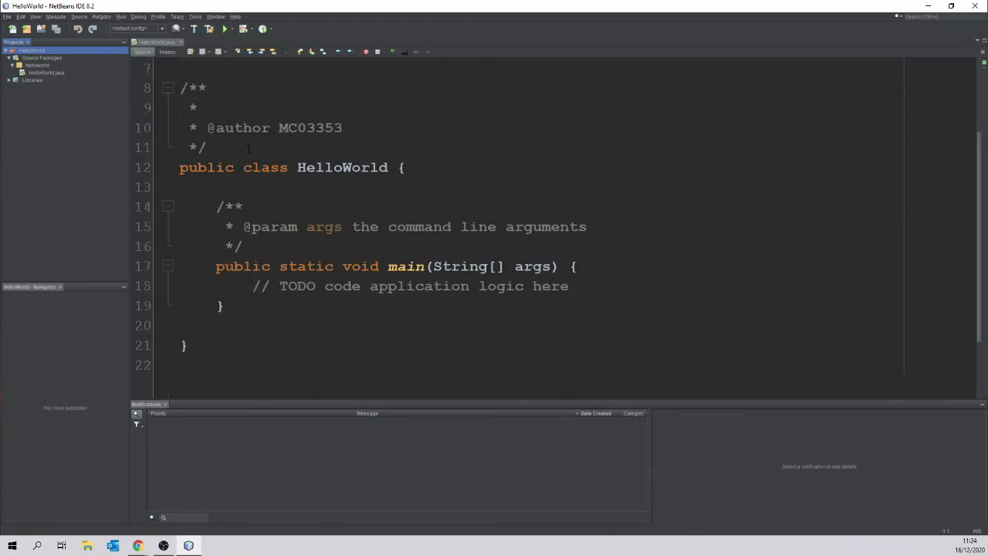
scroll(249, 148, up, 3)
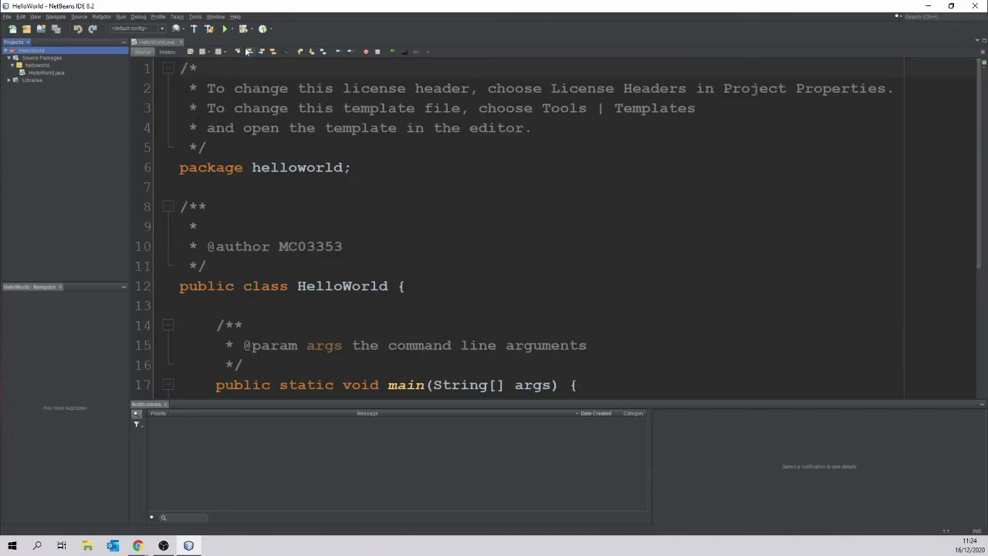
click(195, 17)
click(210, 151)
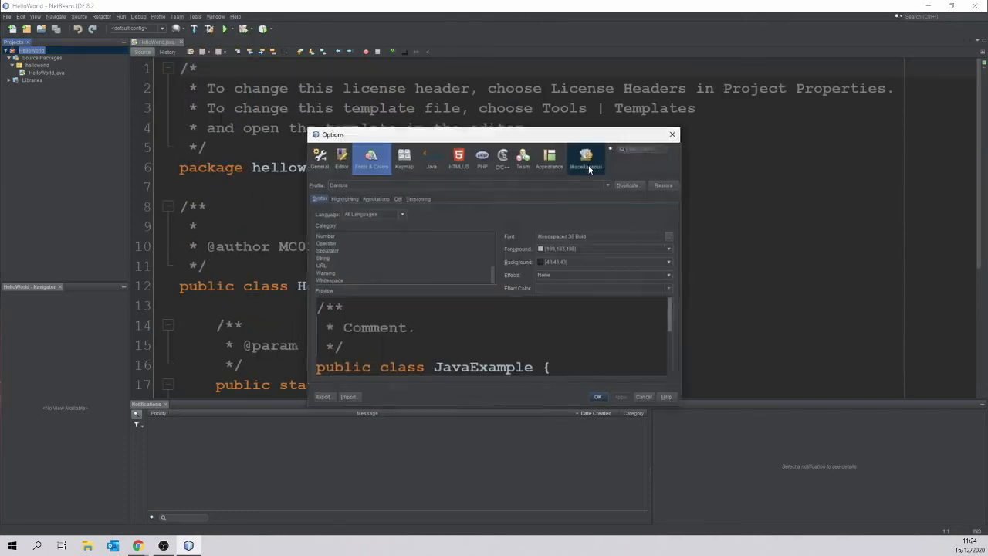
click(665, 236)
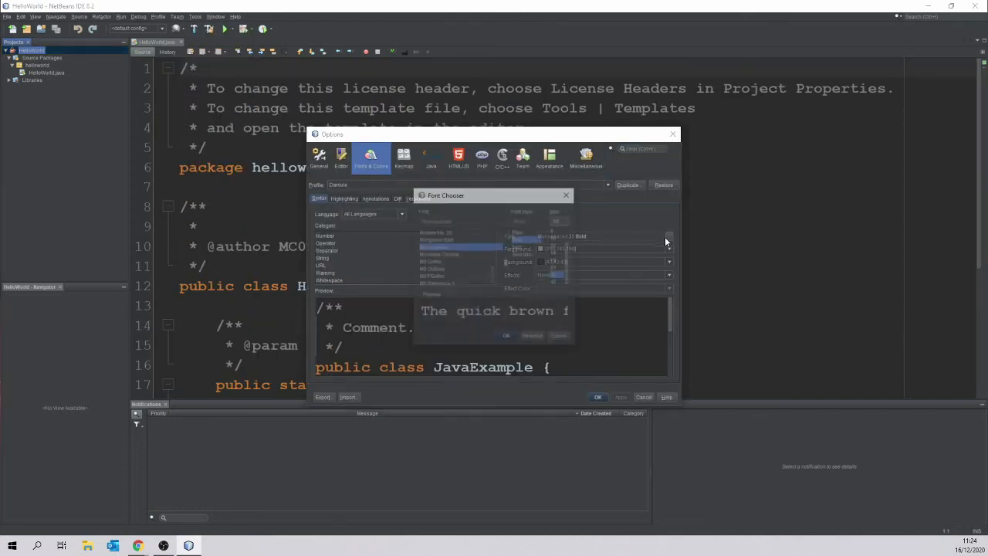
click(554, 259)
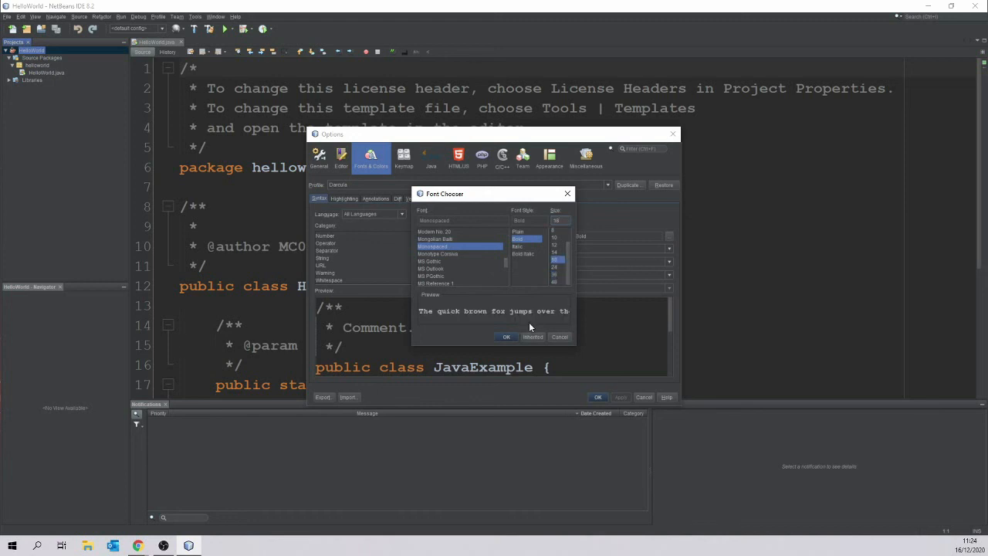
click(506, 336)
click(597, 396)
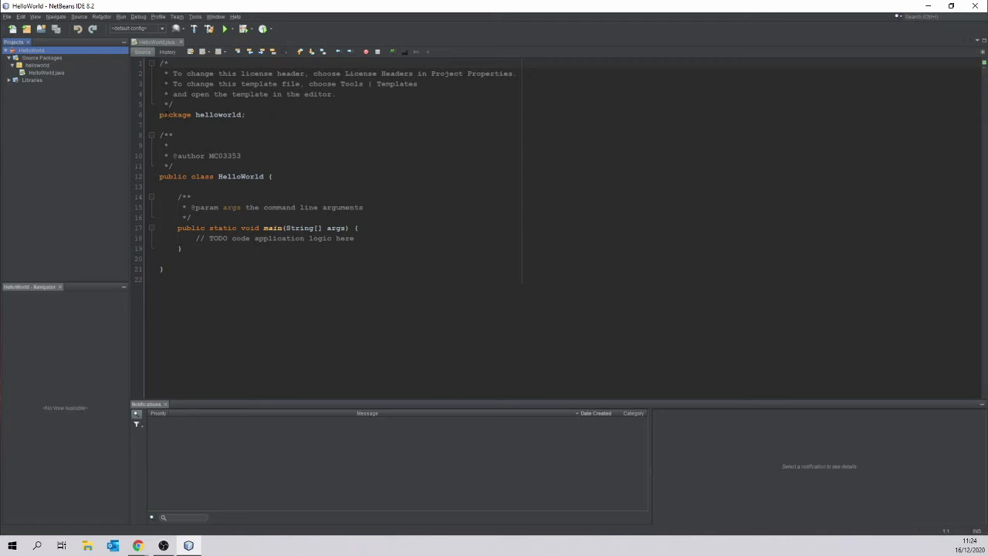
Examine the package declaration, the HelloWorld class line, the main method and the closing braces in HelloWorld.java
click(137, 121)
drag(159, 114, 247, 114)
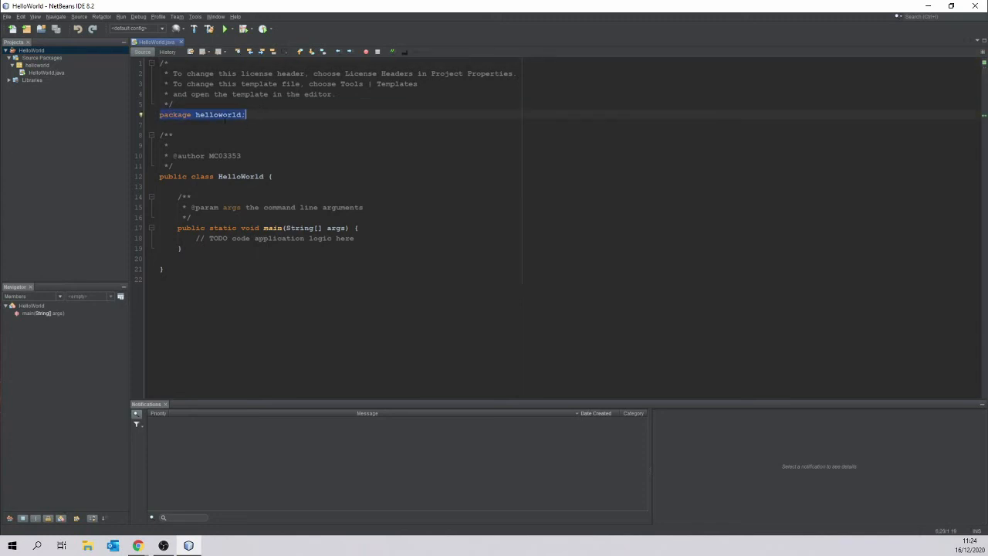
drag(159, 176, 263, 176)
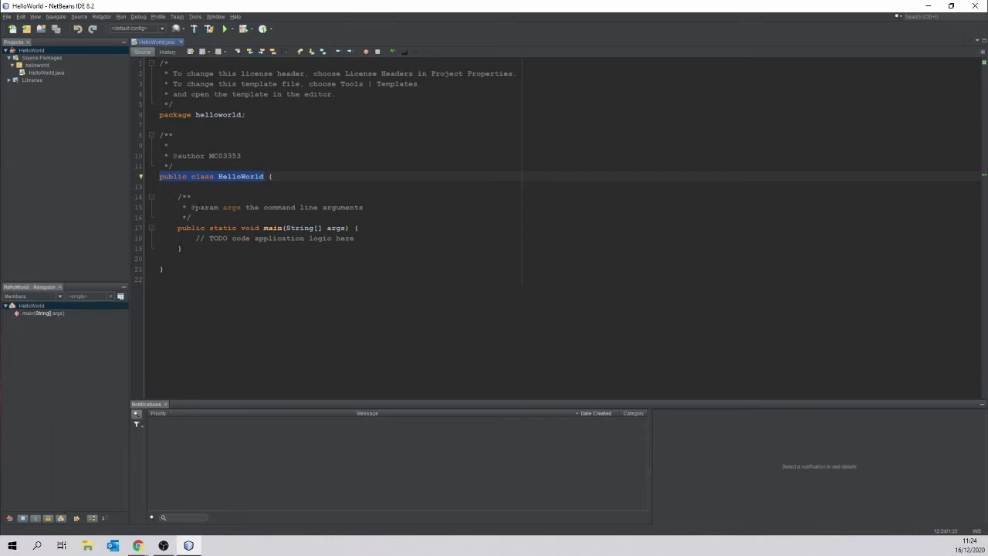
mouse_move(177, 227)
mouse_down()
mouse_move(361, 227)
mouse_move(354, 237)
mouse_up()
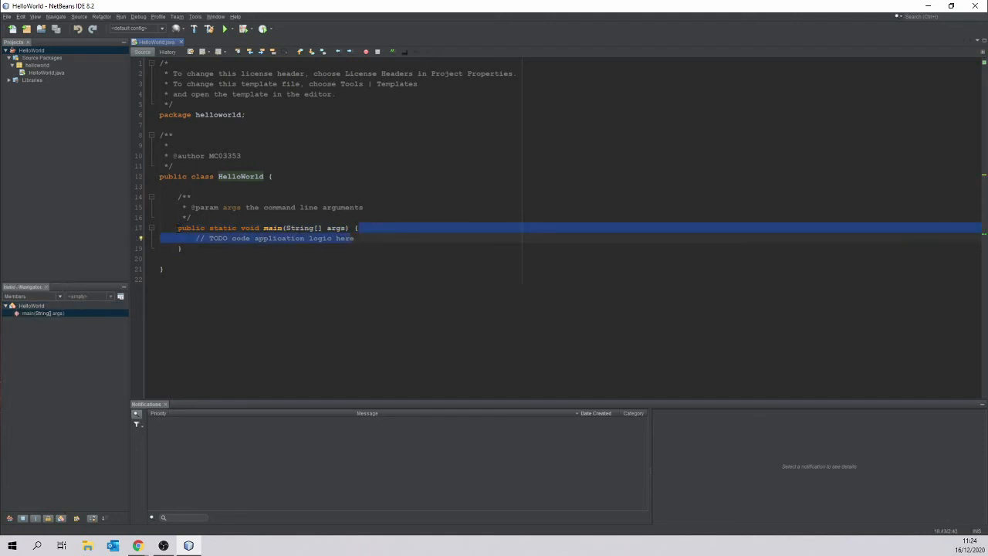
click(181, 248)
click(173, 268)
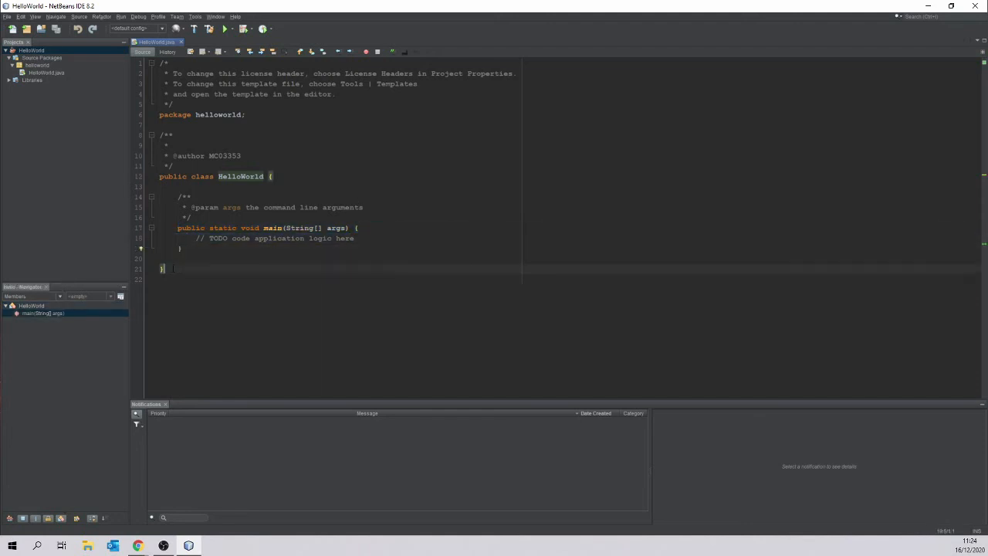
Delete the license header, author and main-method parameter comments from HelloWorld.java, along with the surplus blank lines
drag(175, 105, 259, 4)
key(Delete)
key(Delete)
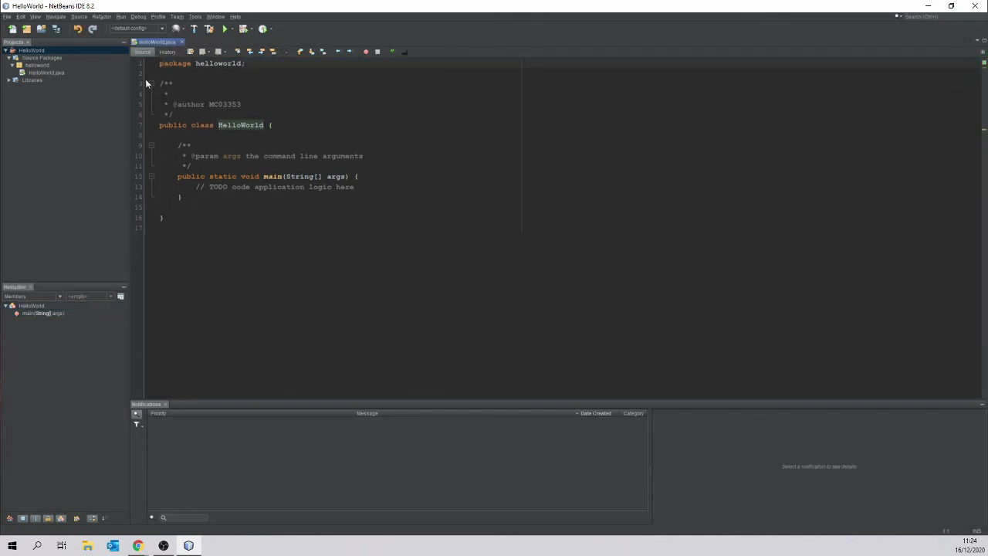
mouse_move(159, 104)
mouse_down()
mouse_move(180, 115)
mouse_move(159, 86)
mouse_up()
key(Delete)
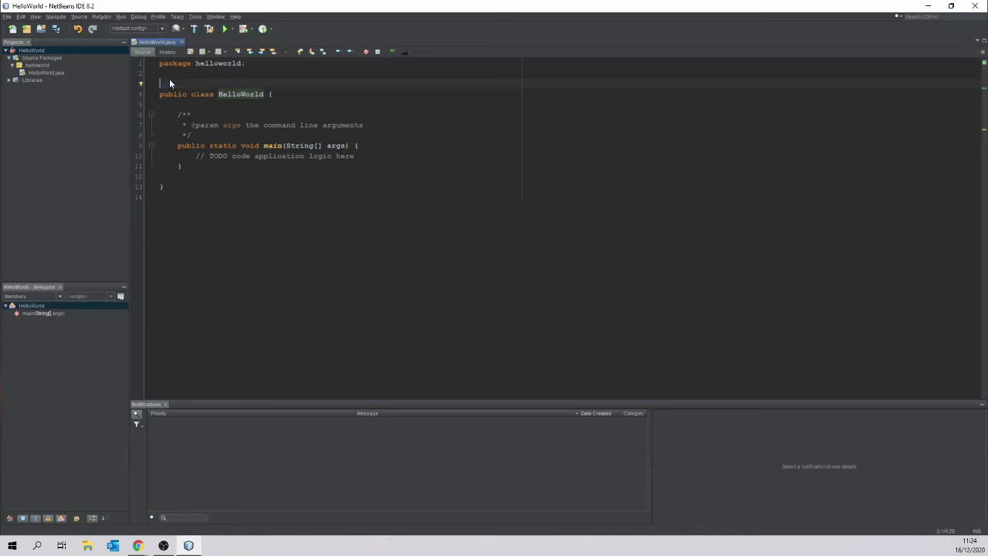
key(BackSpace)
drag(232, 135, 161, 99)
click(210, 124)
key(Delete)
key(BackSpace)
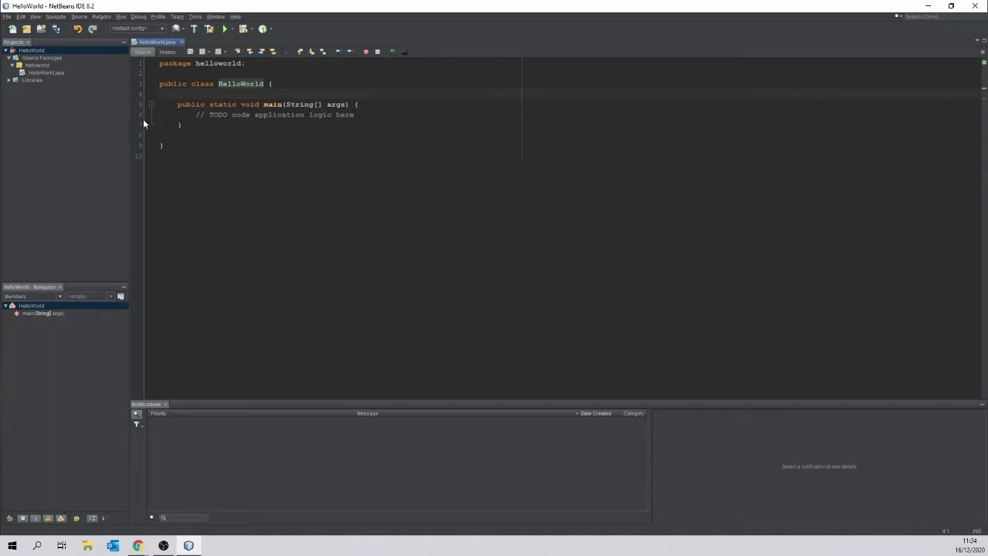
Replace the TODO comment in the main method with the statement System.out.println("Hello, world! ");
mouse_move(197, 114)
mouse_down()
mouse_move(361, 115)
mouse_move(198, 114)
mouse_up()
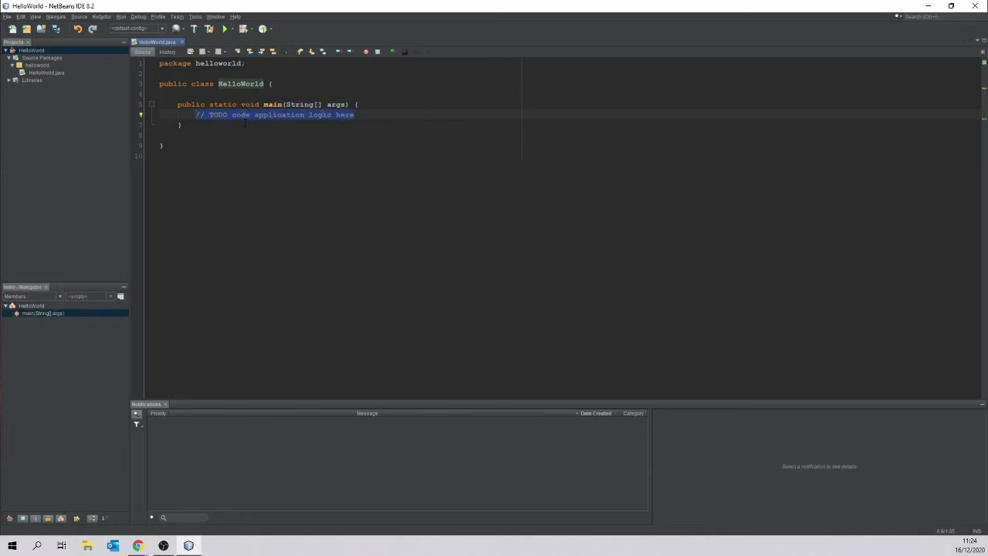
text(System)
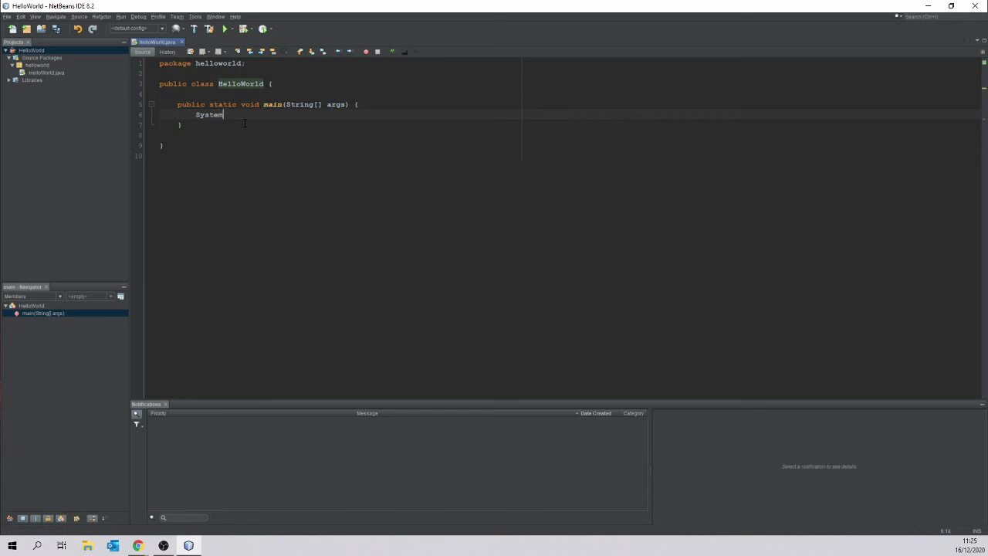
text(.)
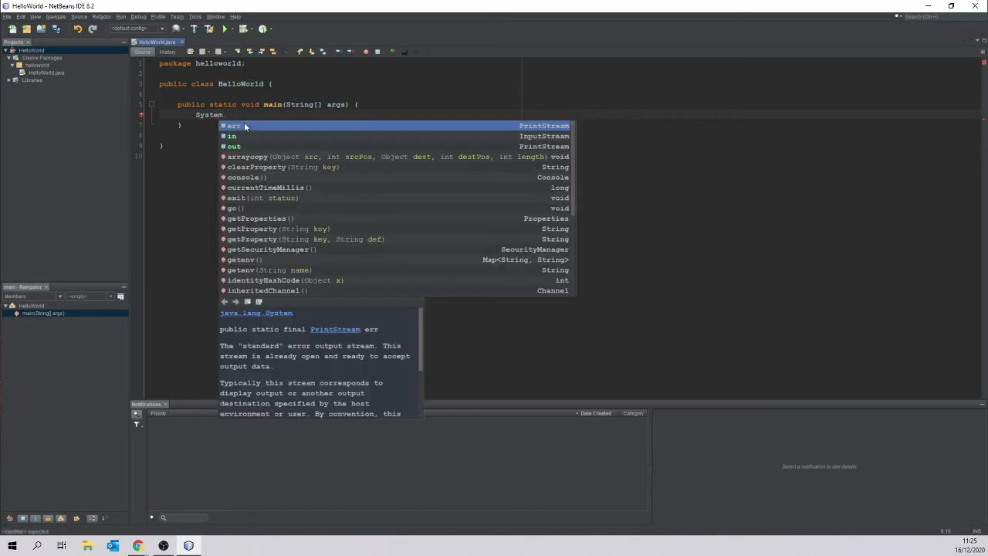
text(out.p)
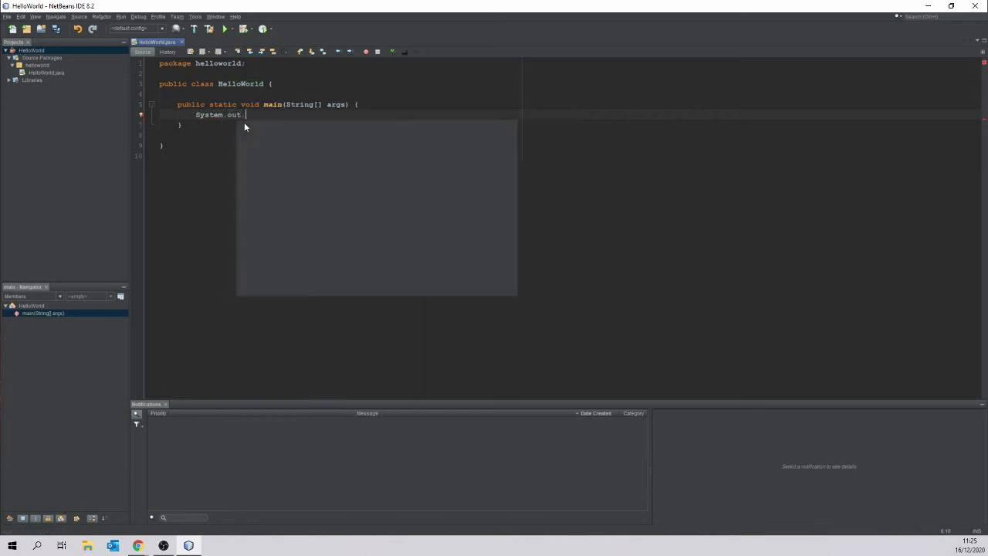
text(rint)
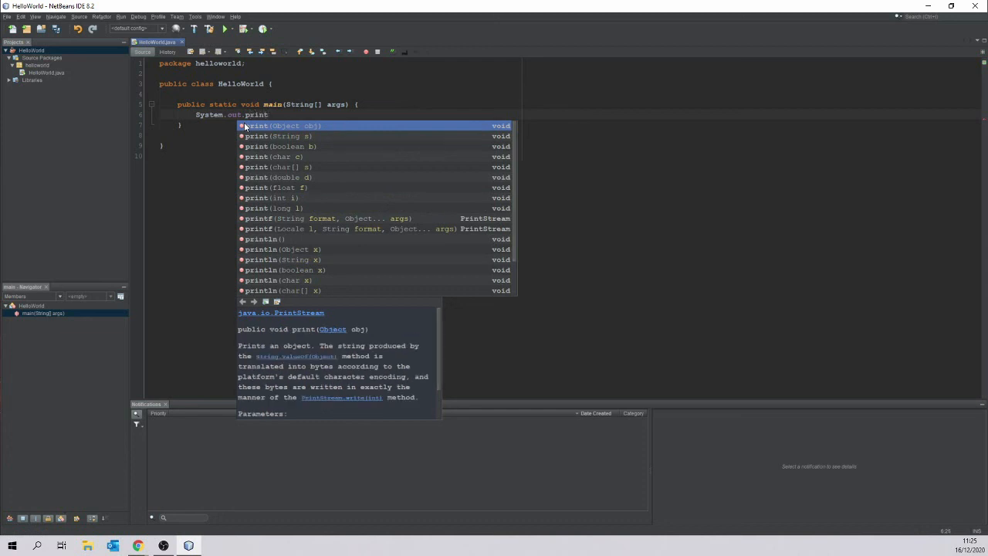
text(ln)
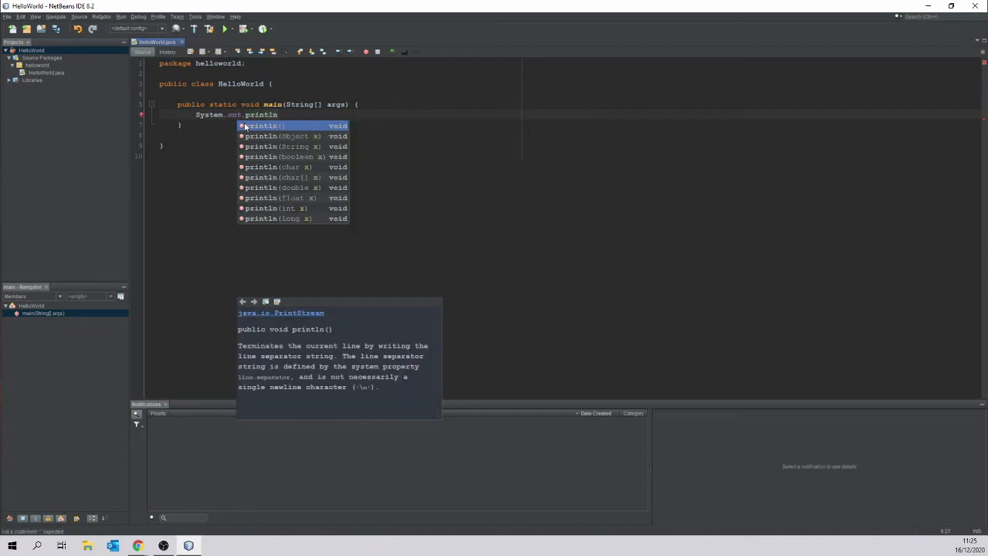
text(()
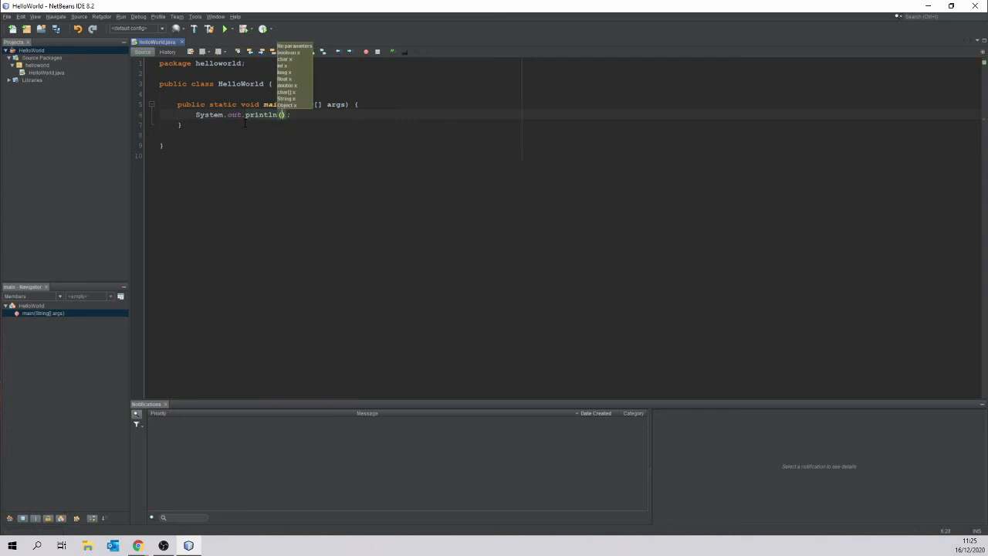
text(")
text(Hello, world!)
key(Right)
key(Right)
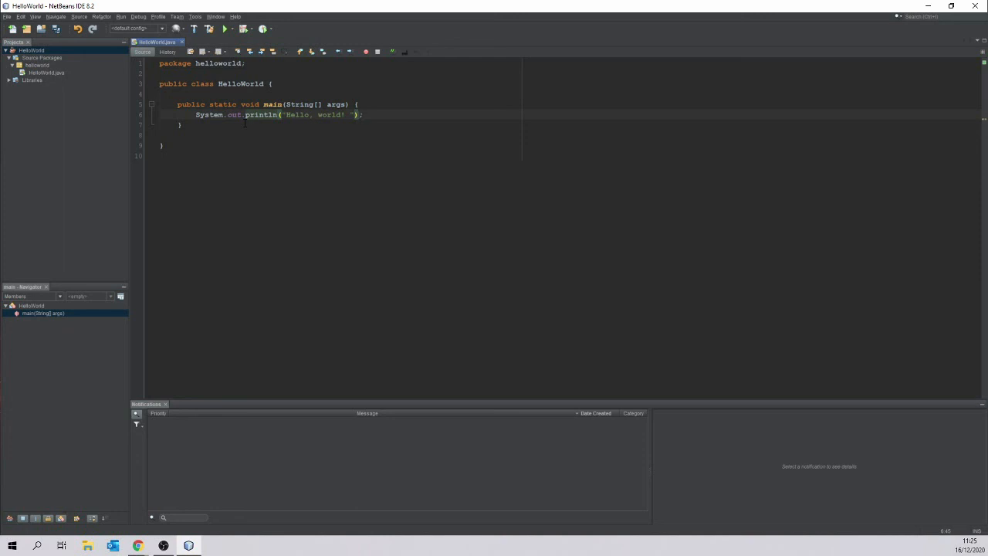
drag(388, 116, 359, 117)
click(379, 123)
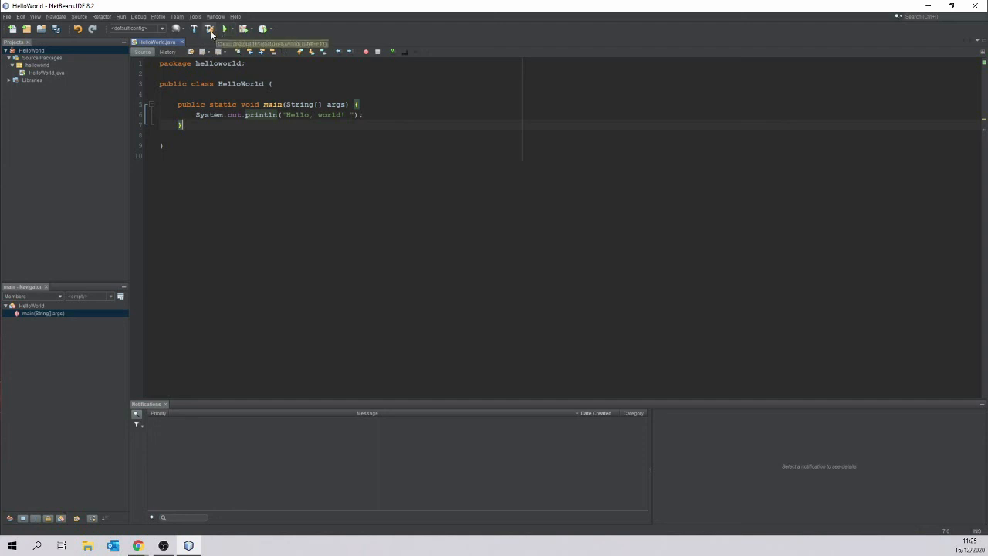
Run the HelloWorld project to print its message in the output
click(121, 16)
mouse_move(139, 16)
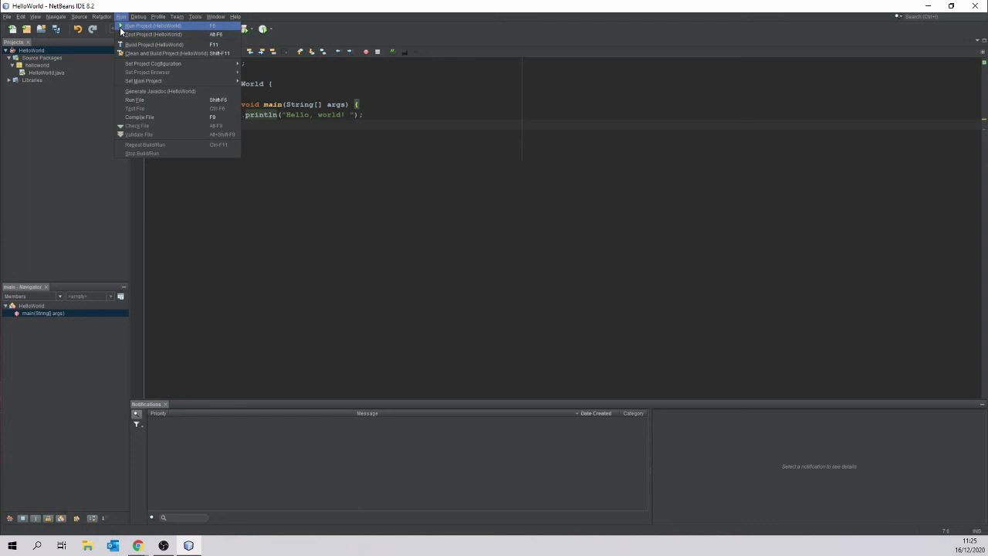
click(247, 192)
click(226, 29)
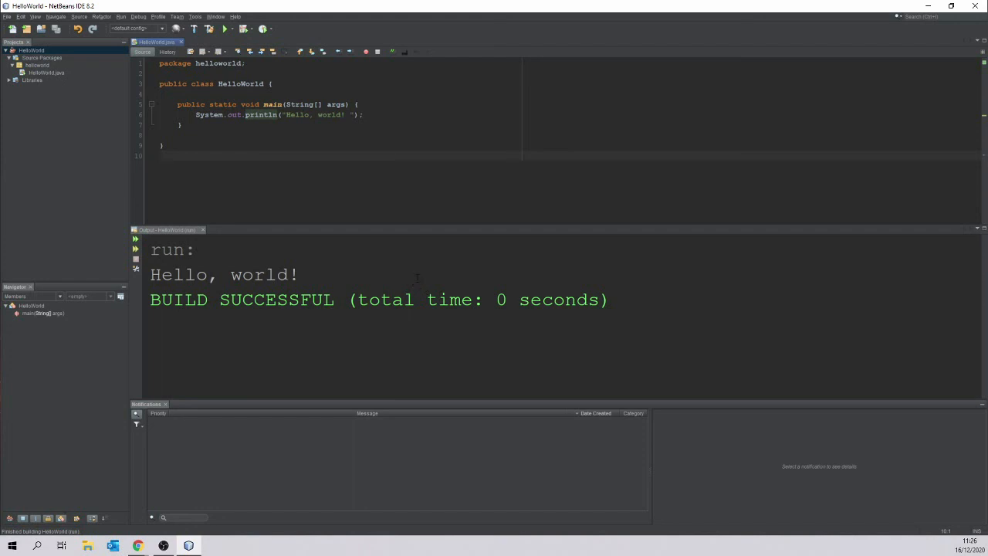
Review the println statement in the main method and run the HelloWorld project again
click(196, 116)
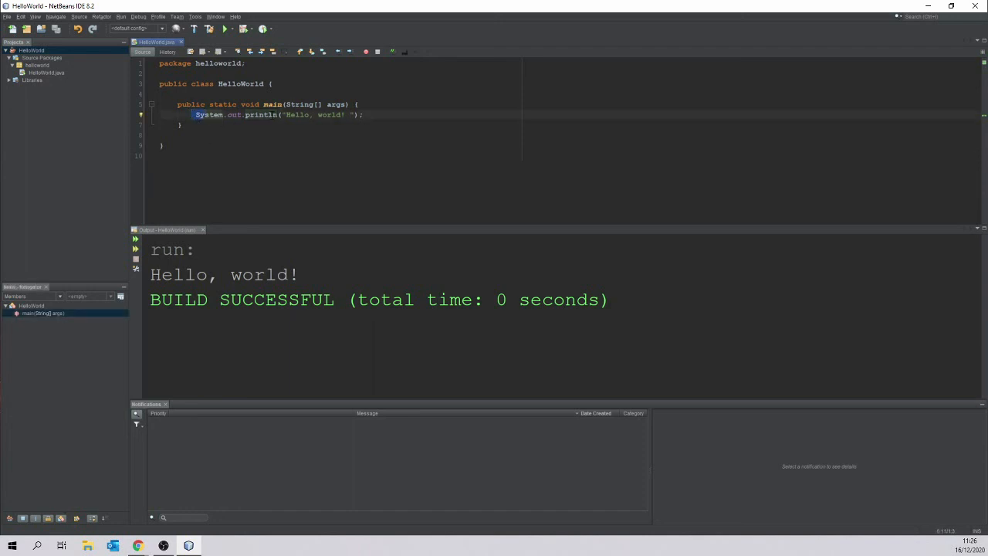
click(268, 114)
click(452, 115)
click(225, 29)
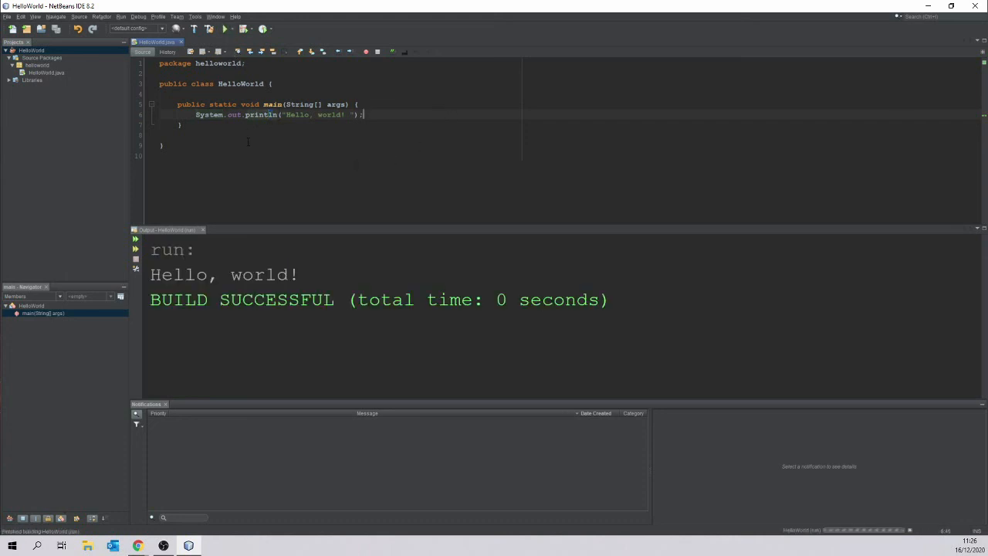